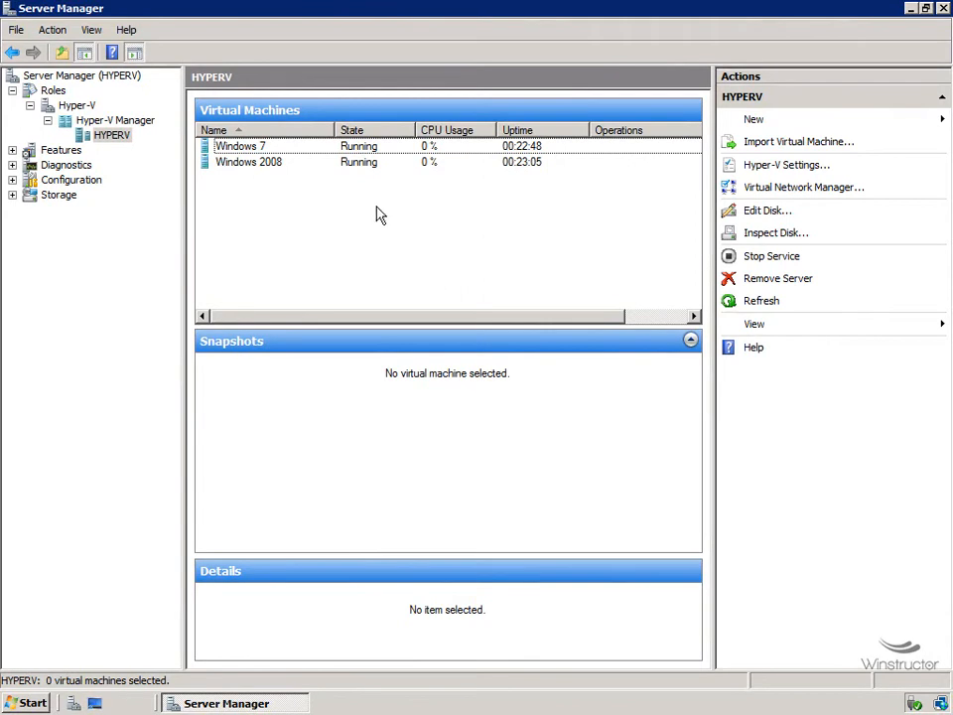
# - Connect to the Windows 2008 virtual machine from the HYPERV list of virtual machines
pyautogui.click(344, 165)
pyautogui.rightClick(343, 165)
pyautogui.click(405, 173)
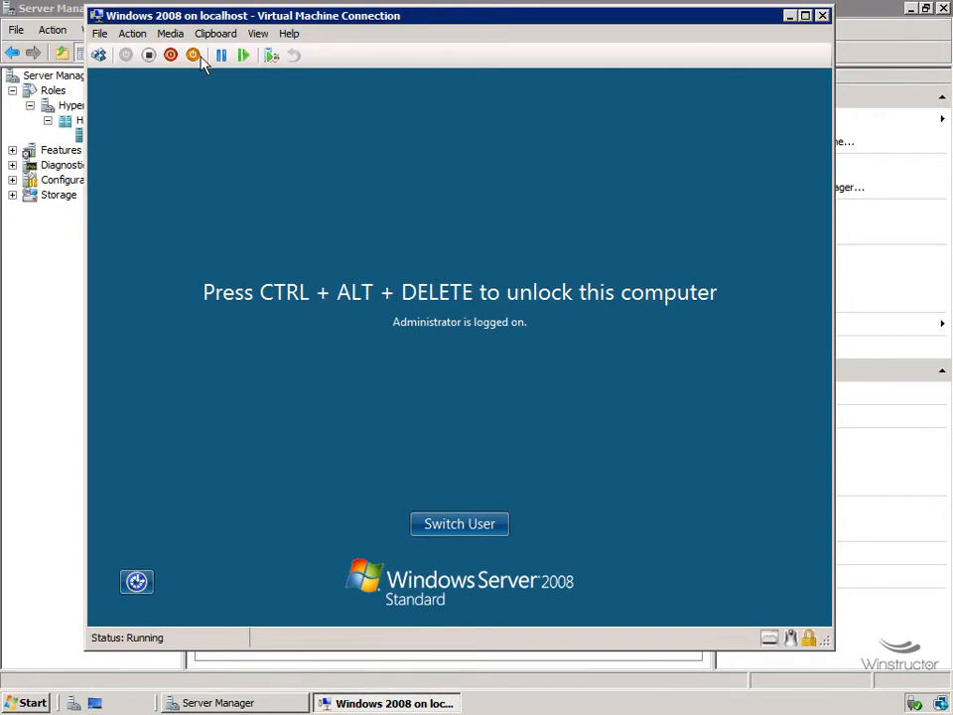
# - Save the state of the Windows 2008 virtual machine and start it again
pyautogui.click(100, 35)
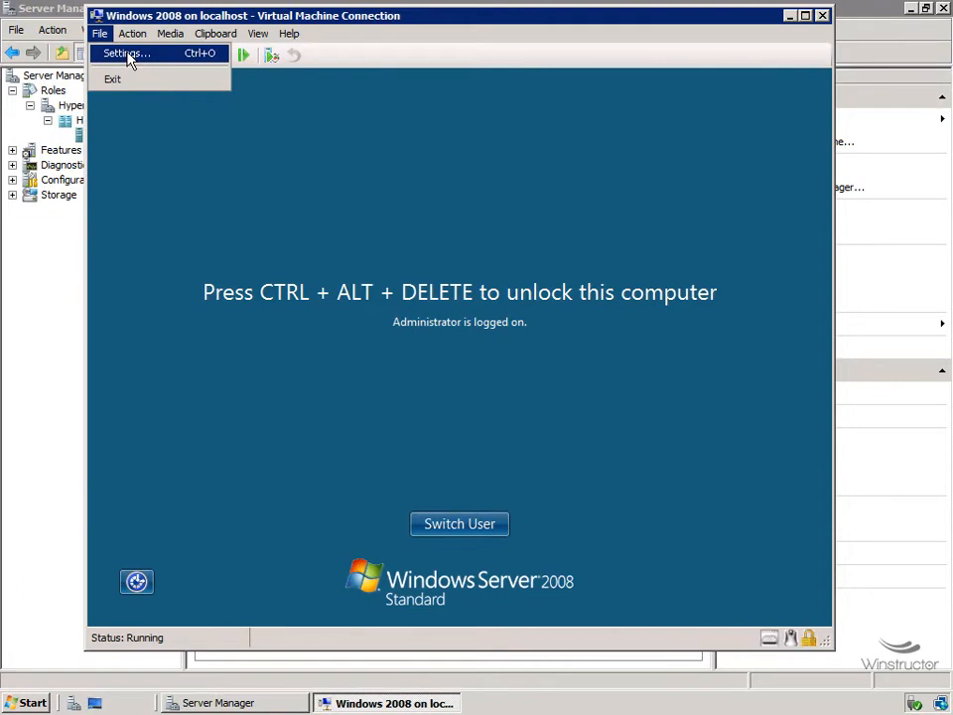
pyautogui.moveTo(142, 40)
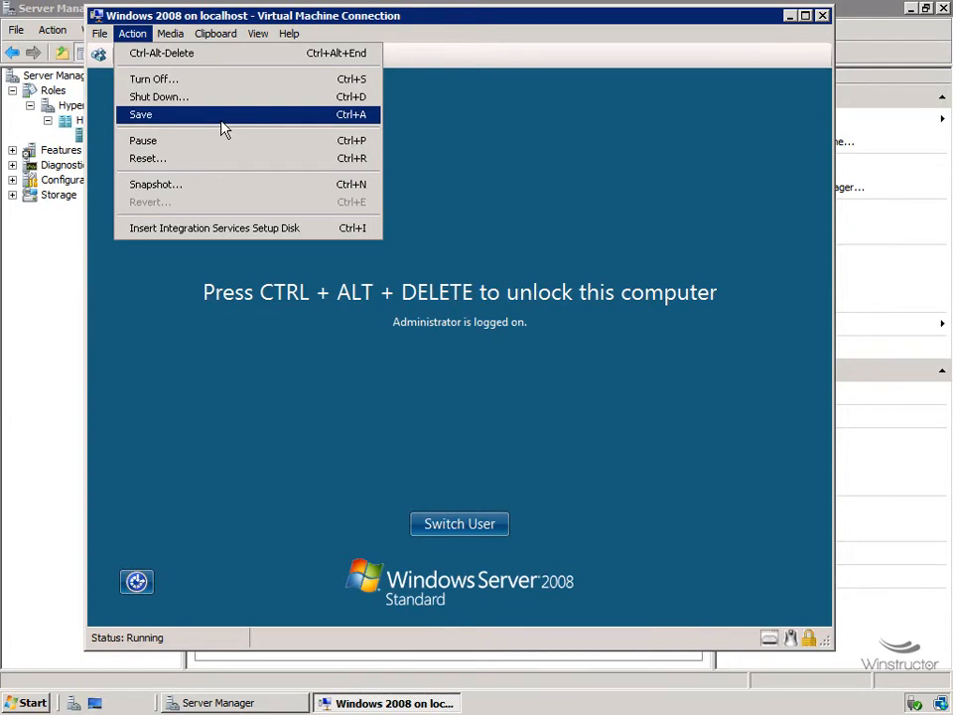
pyautogui.click(222, 121)
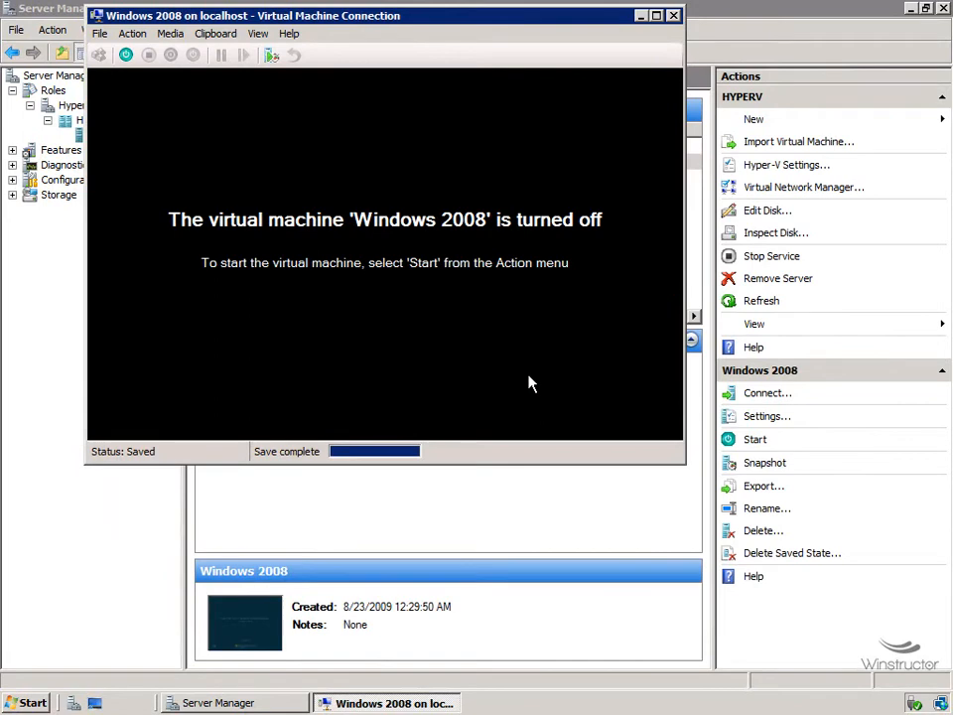
pyautogui.click(126, 56)
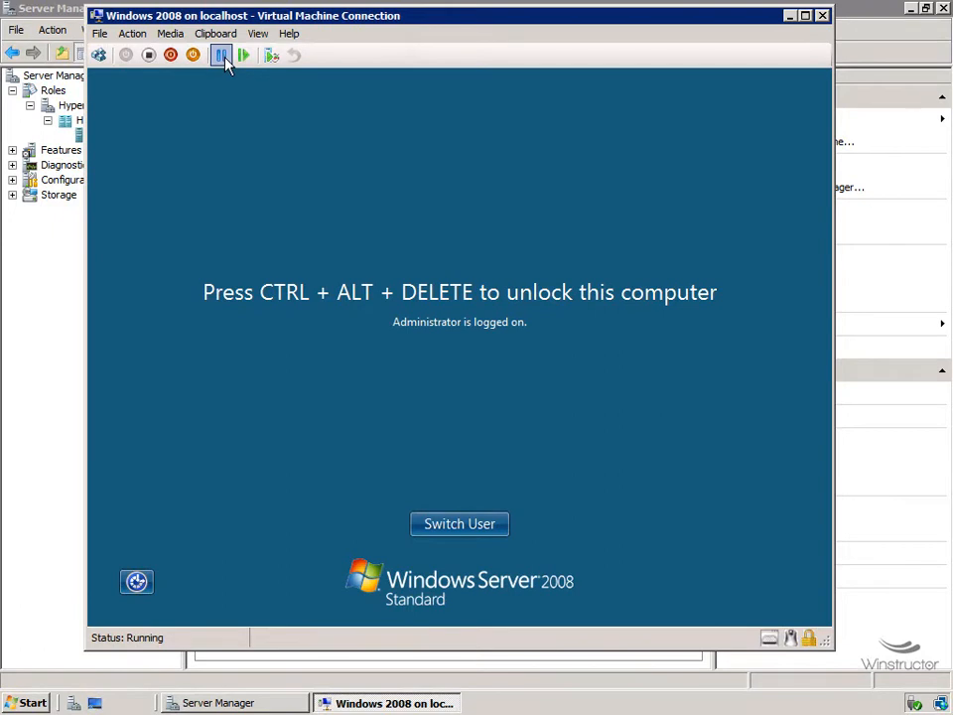
# - Pause the running Windows 2008 virtual machine and resume it
pyautogui.click(139, 35)
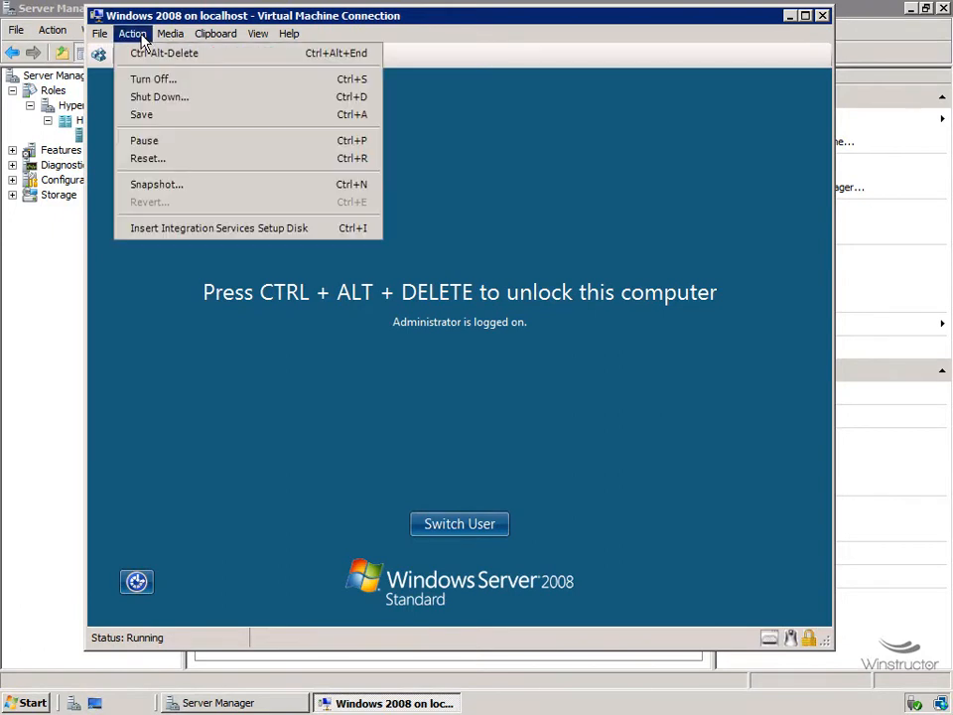
pyautogui.click(161, 146)
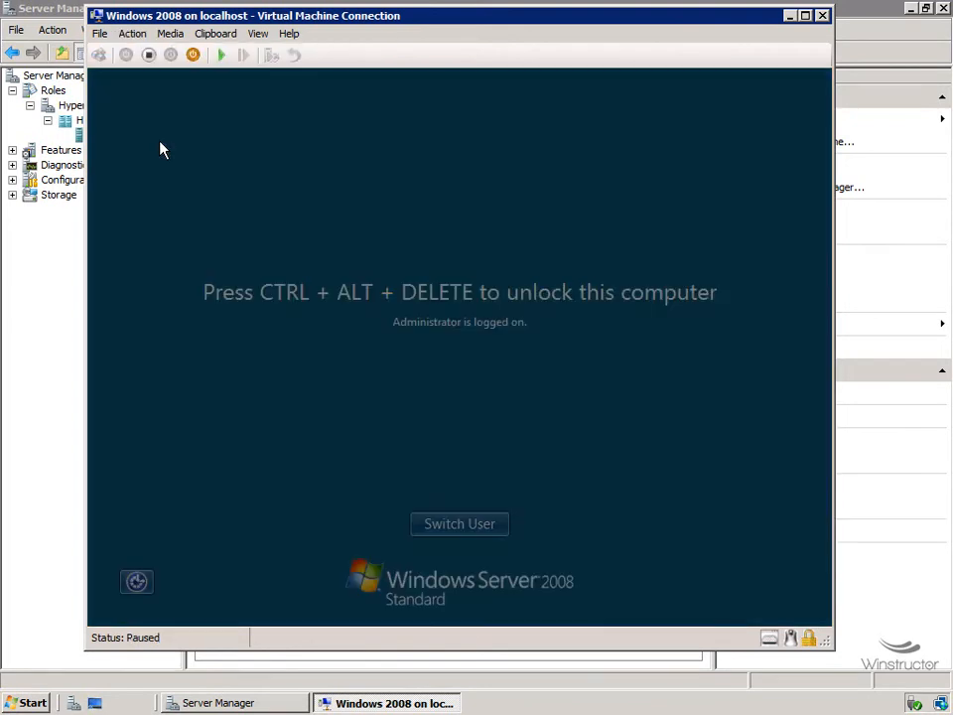
pyautogui.click(132, 33)
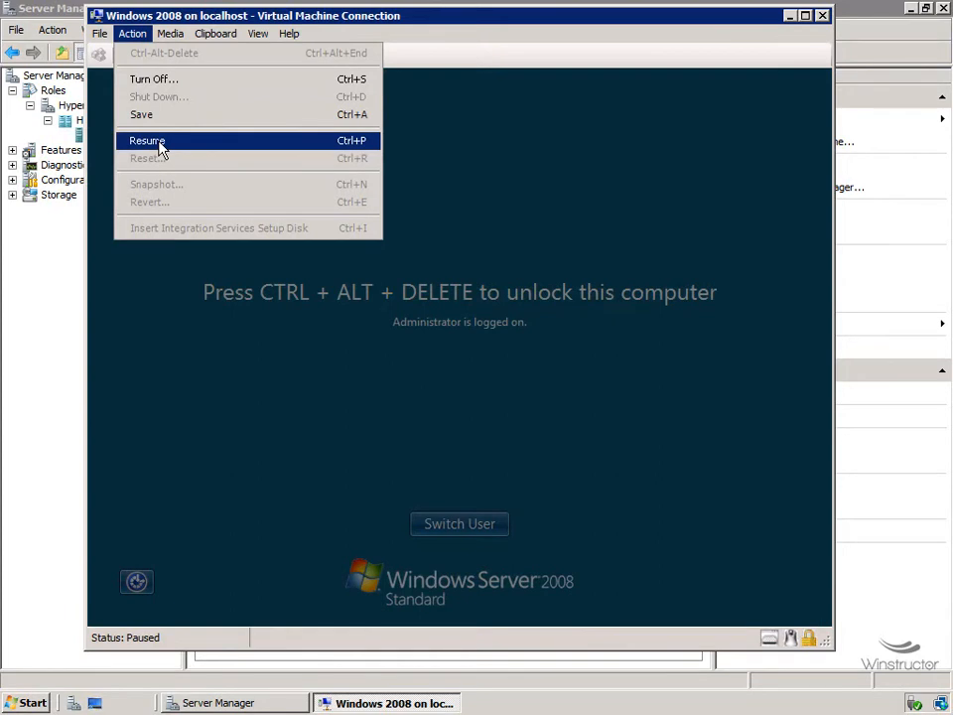
pyautogui.click(160, 147)
# - Insert the disk image en_windows_server_2008_datacenter_enterprise_standard_x64_dvd_X14-26714.iso from C:\ISO into the virtual machine's DVD drive
pyautogui.click(139, 36)
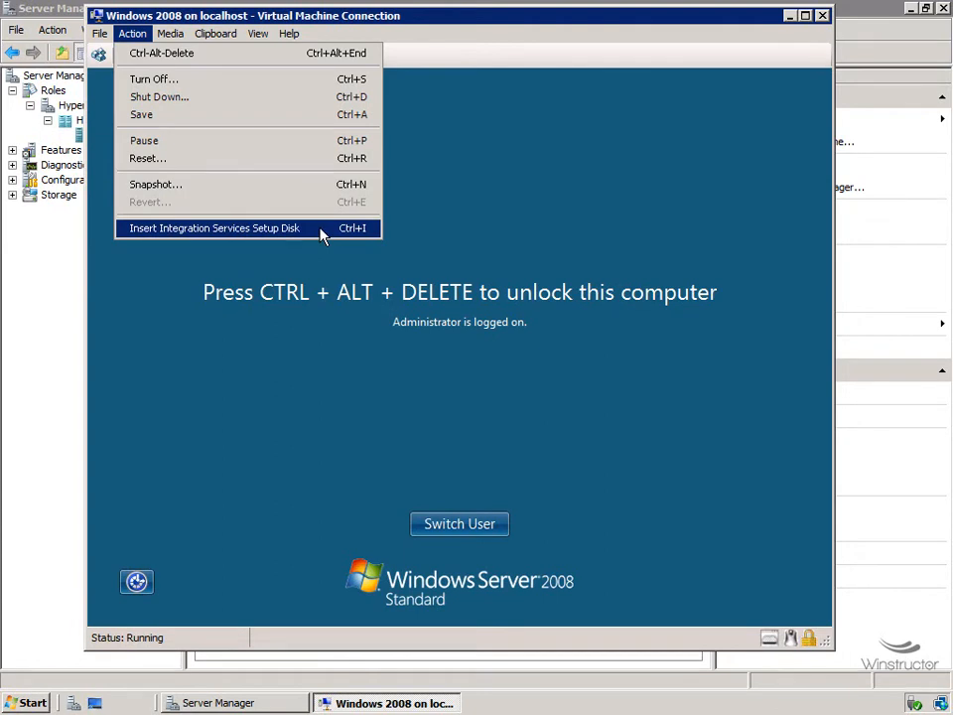
pyautogui.click(171, 34)
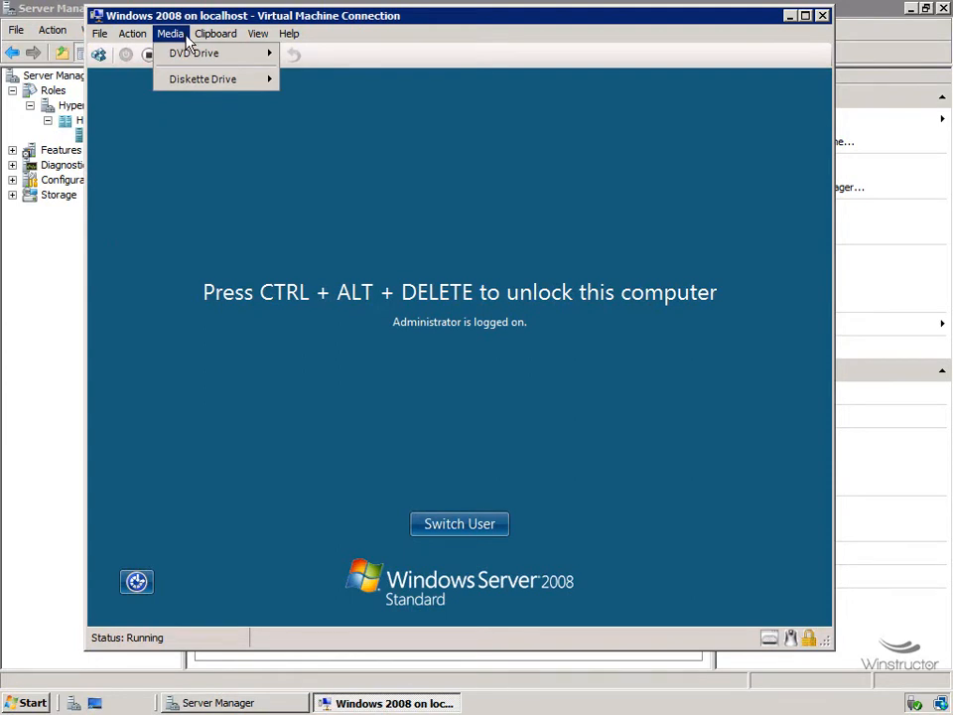
pyautogui.moveTo(192, 63)
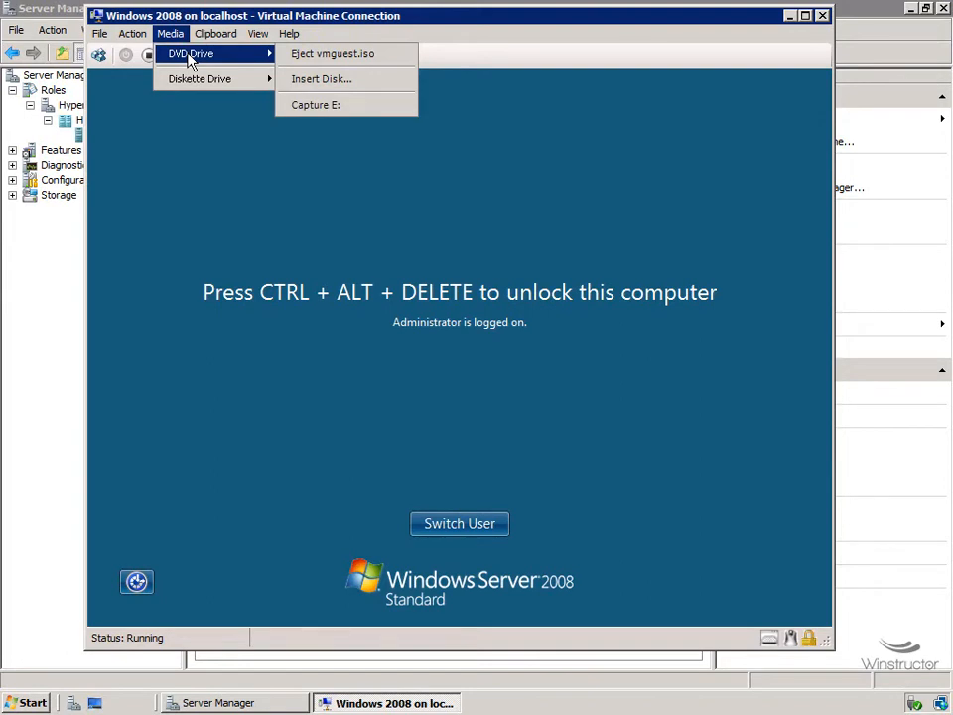
pyautogui.click(365, 81)
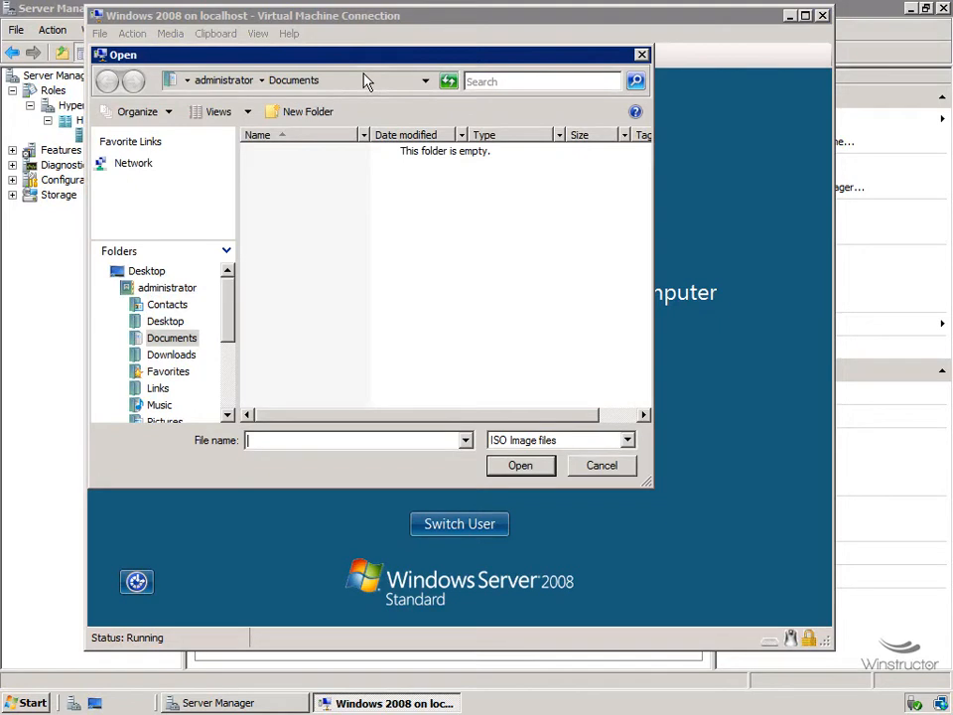
pyautogui.click(398, 81)
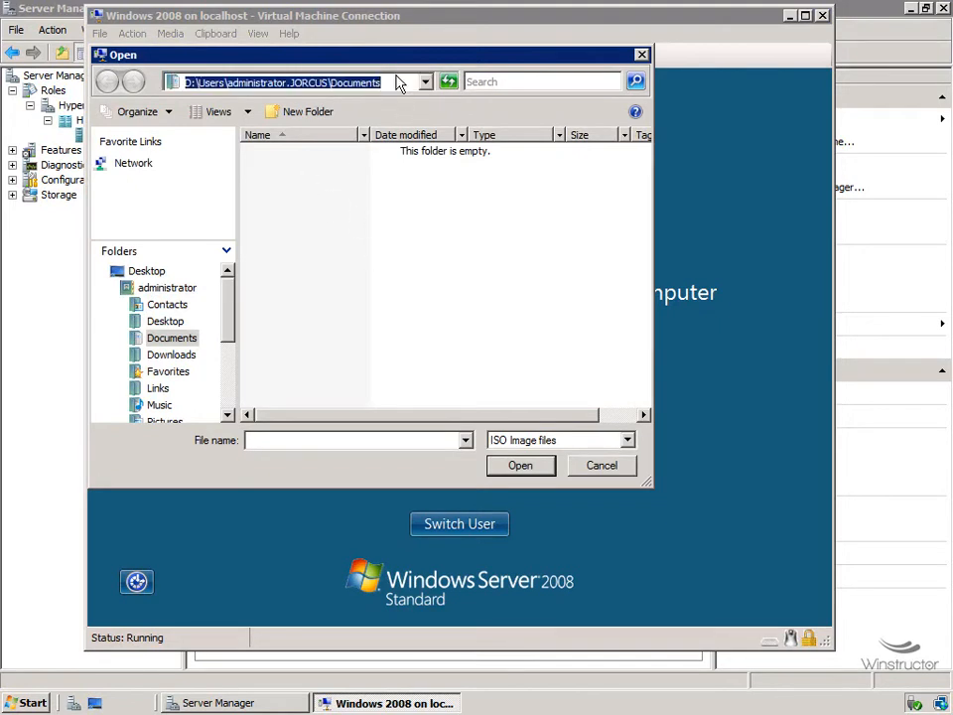
pyautogui.write('C:')
pyautogui.press('Return')
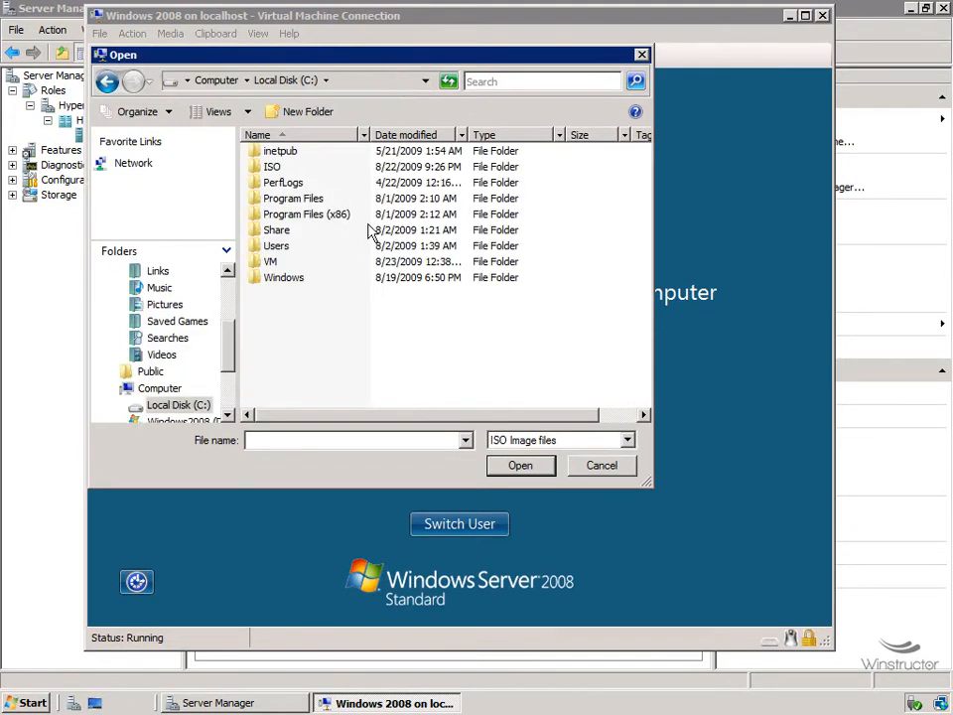
pyautogui.click(296, 169)
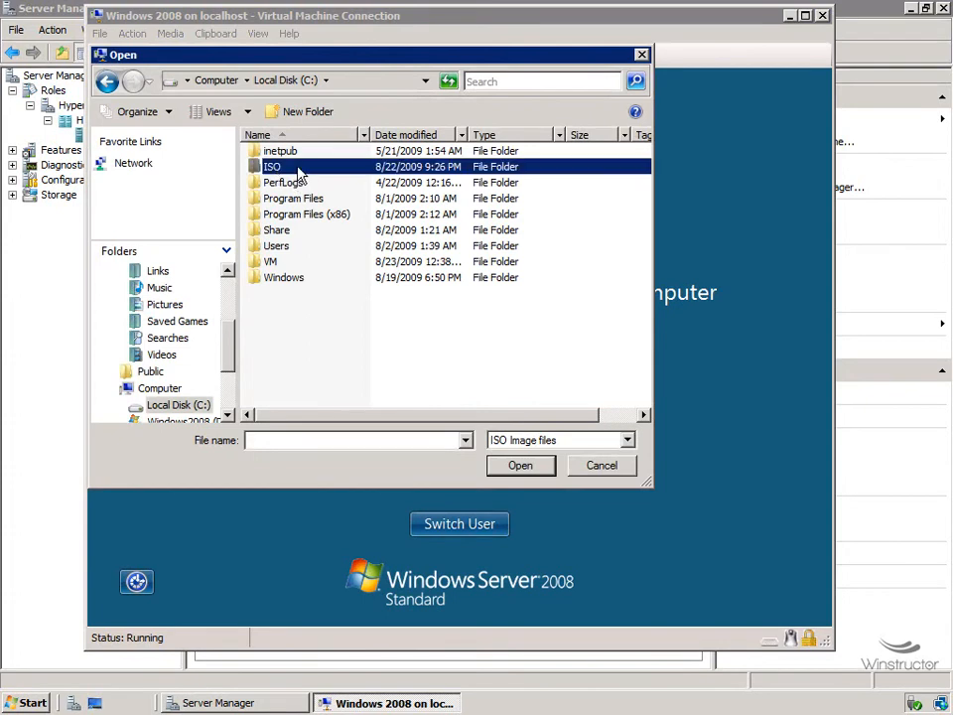
pyautogui.doubleClick(298, 170)
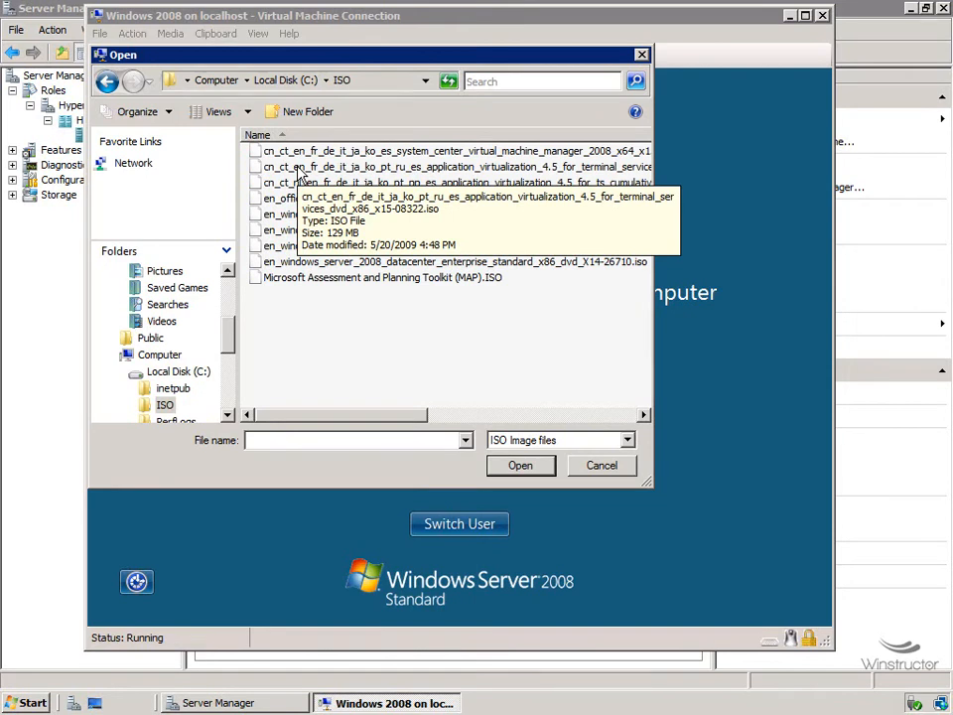
pyautogui.click(396, 249)
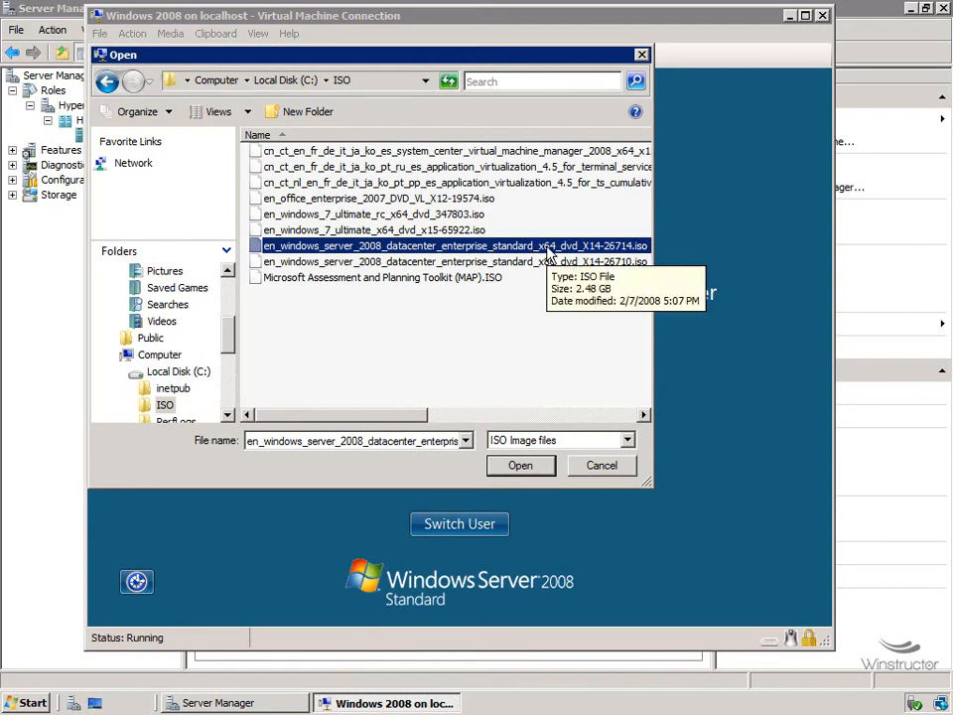
pyautogui.click(545, 465)
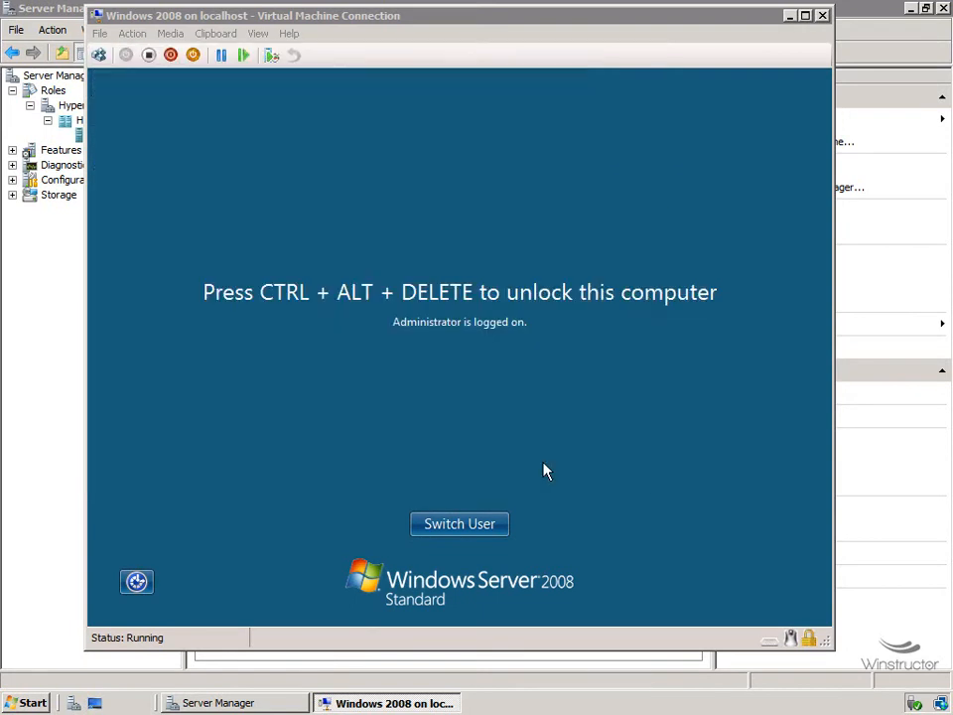
# - Send Ctrl-Alt-Delete to the virtual machine and unlock it by entering the Administrator account password
pyautogui.click(142, 36)
pyautogui.click(151, 52)
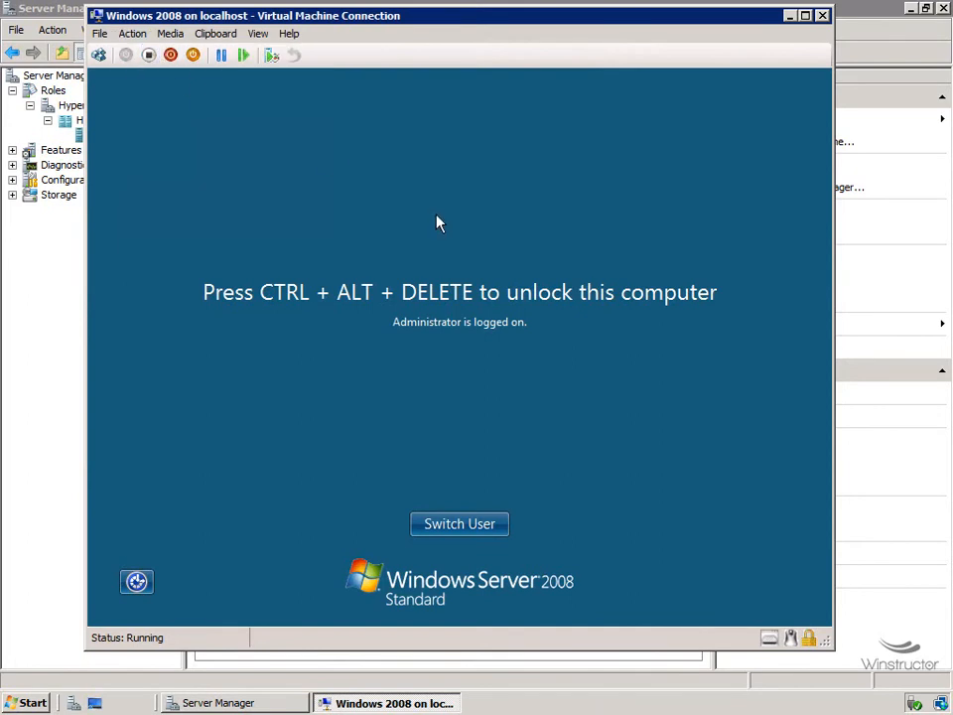
pyautogui.write('****')
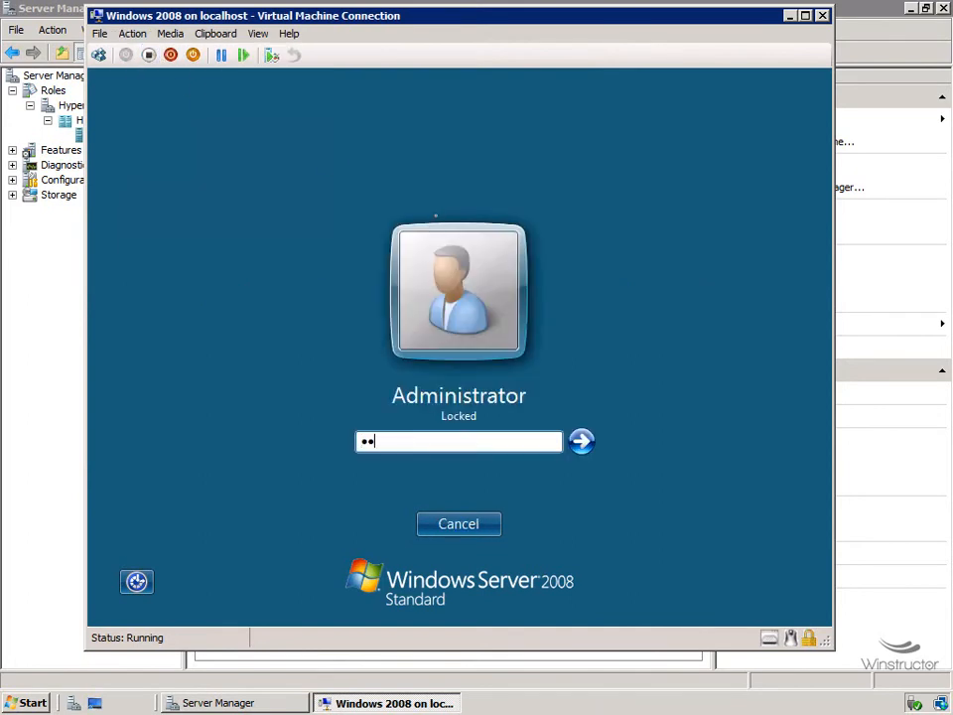
pyautogui.write('****')
pyautogui.press('Return')
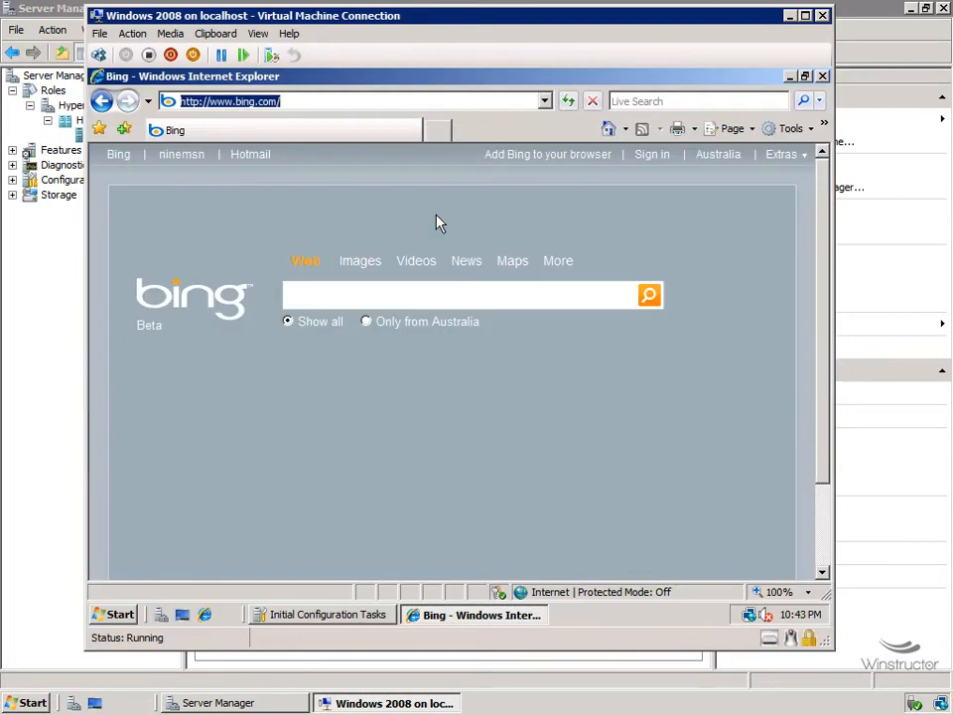
# - Check the inserted disk in the guest by launching DVD Drive (D:) from Computer, and close the Windows installer
pyautogui.click(118, 614)
pyautogui.click(388, 289)
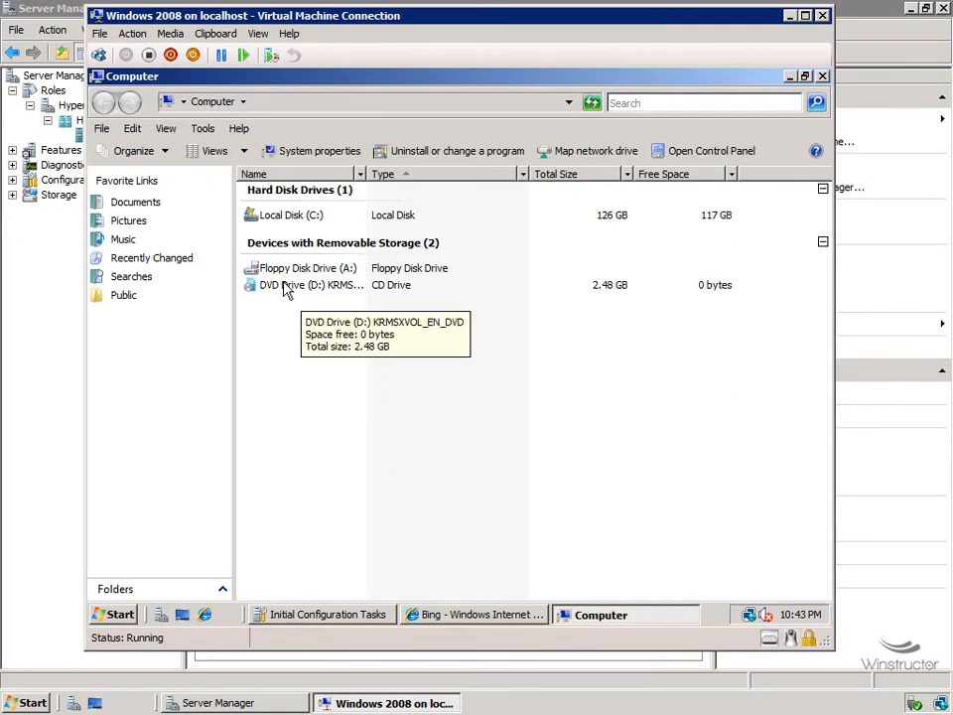
pyautogui.click(291, 286)
pyautogui.doubleClick(288, 286)
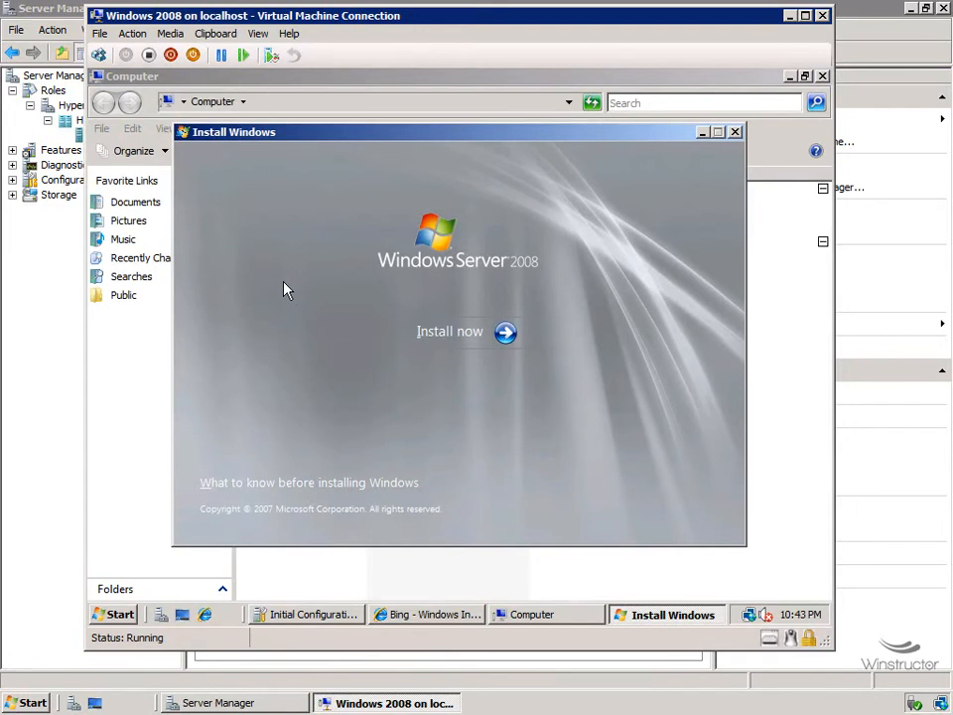
pyautogui.click(735, 132)
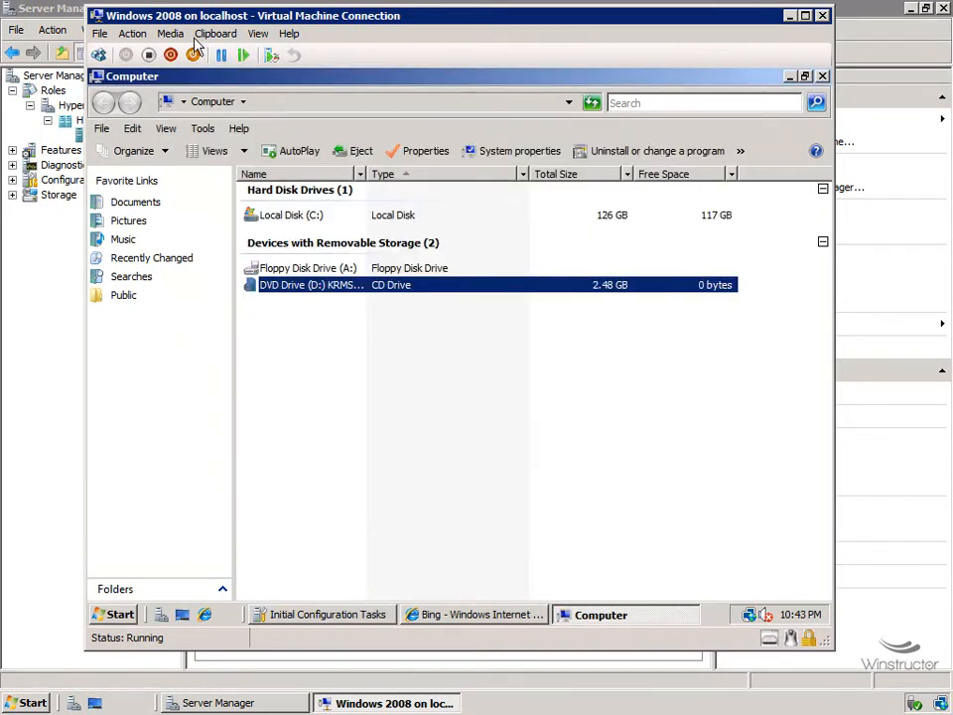
pyautogui.click(175, 35)
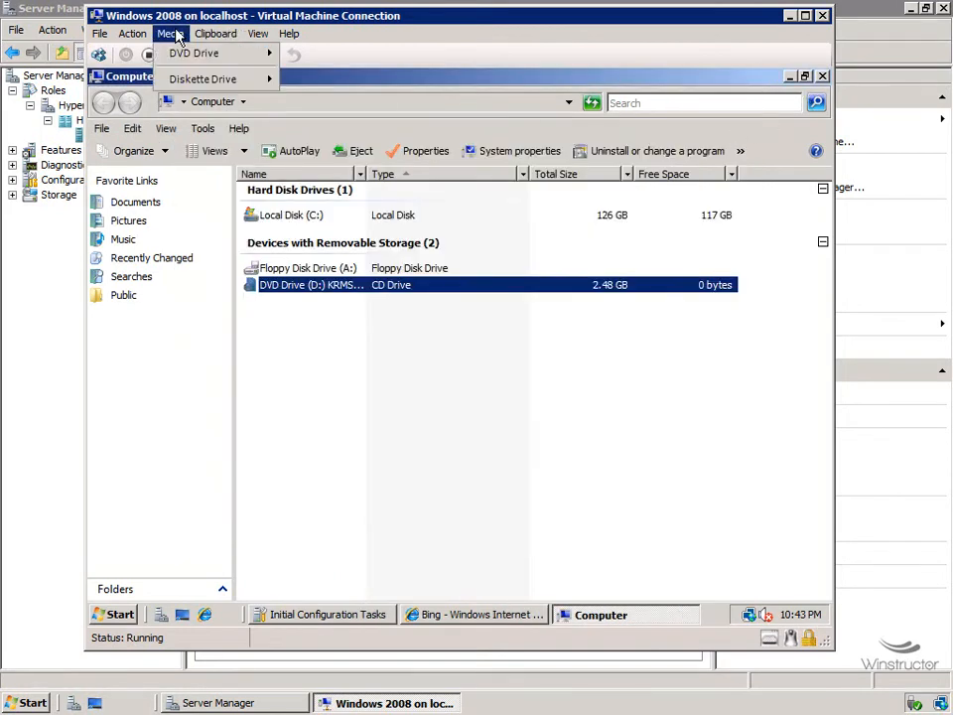
pyautogui.moveTo(248, 52)
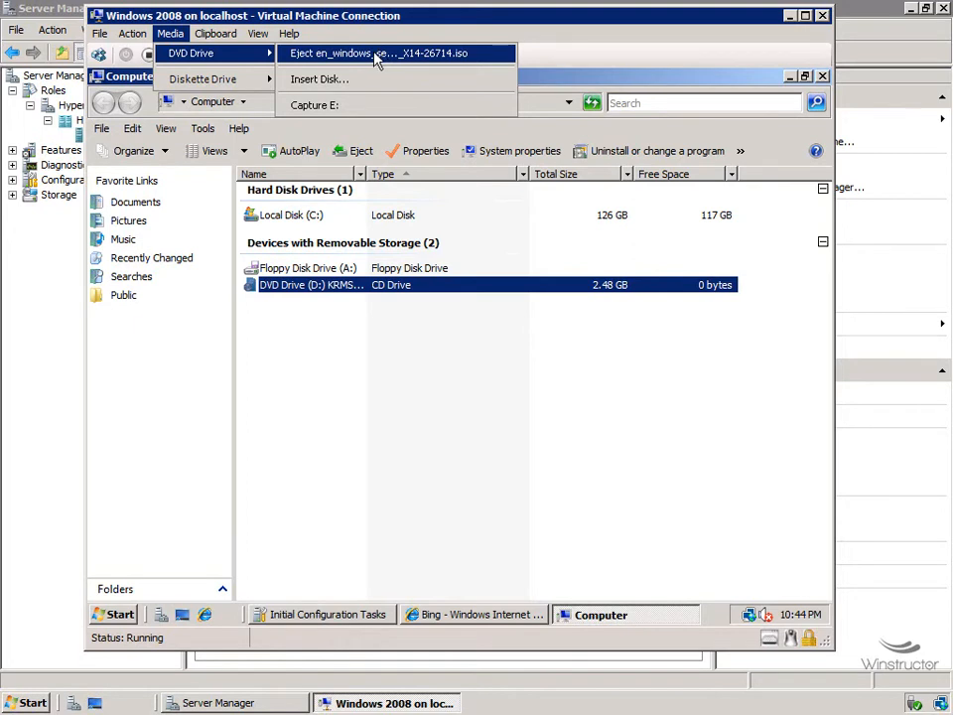
pyautogui.moveTo(211, 33)
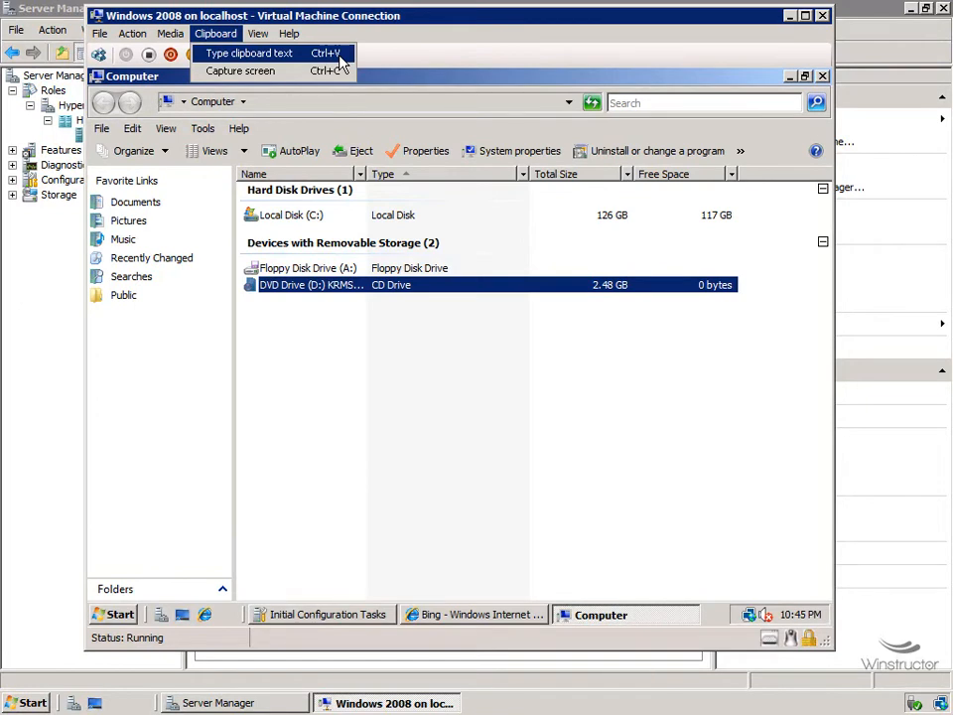
# - Open Notepad on the host, enter "This is some text" and copy the whole text to the clipboard
pyautogui.click(32, 702)
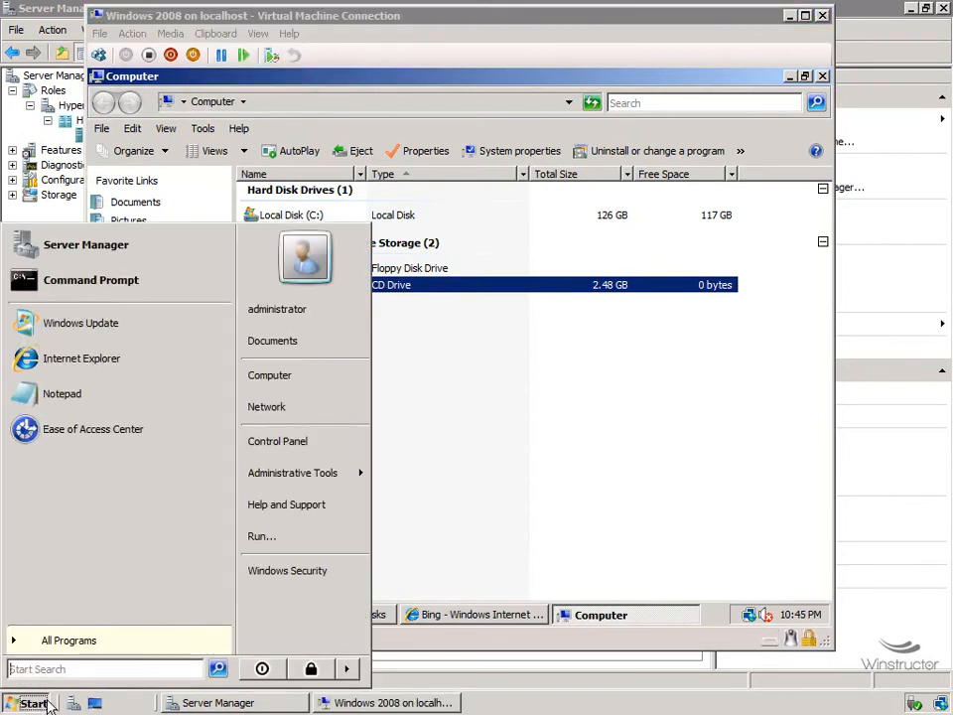
pyautogui.click(82, 401)
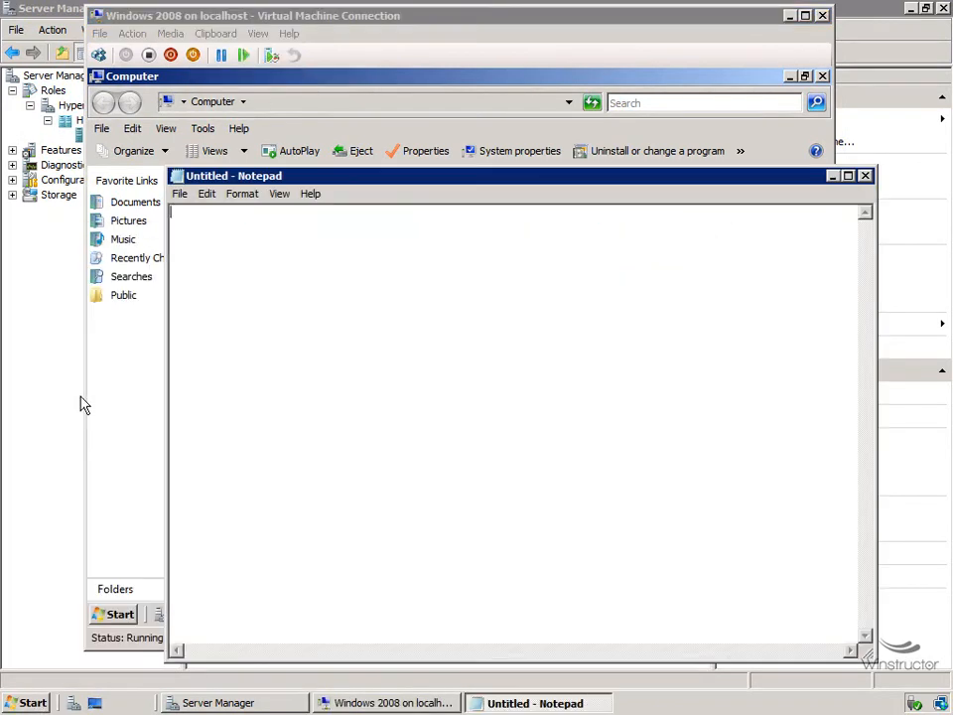
pyautogui.write('This is some text')
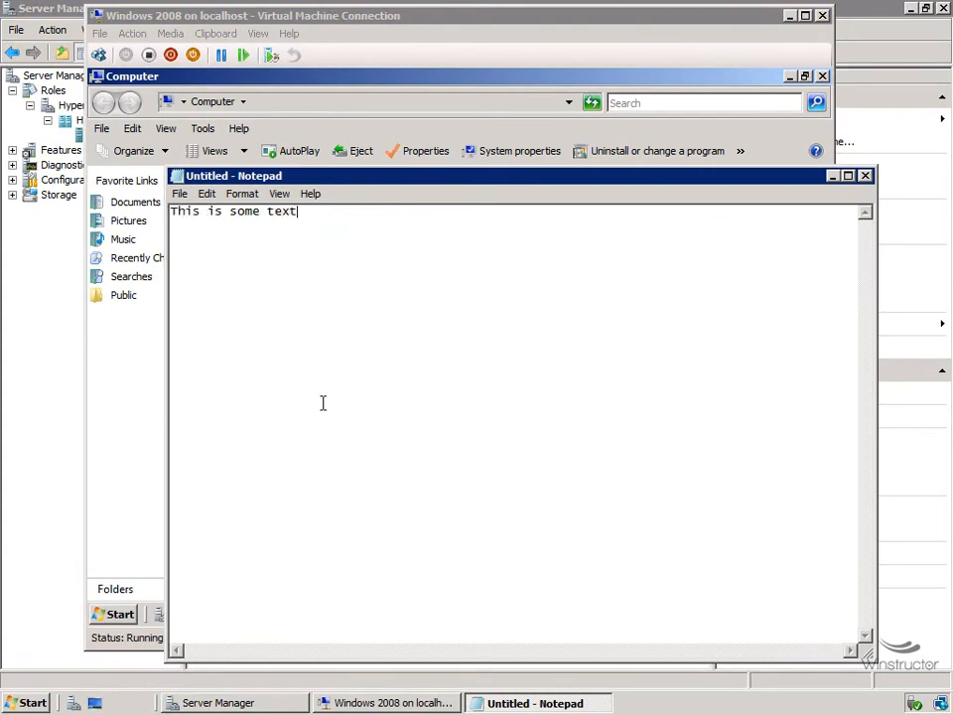
pyautogui.hotkey('ctrl', 'a')
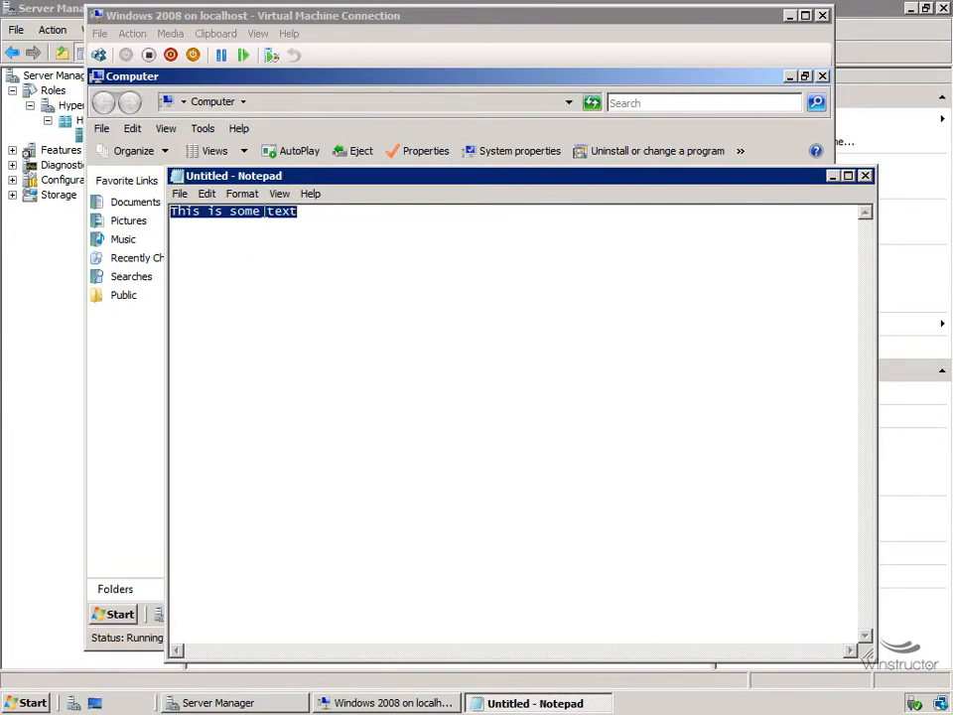
pyautogui.rightClick(265, 212)
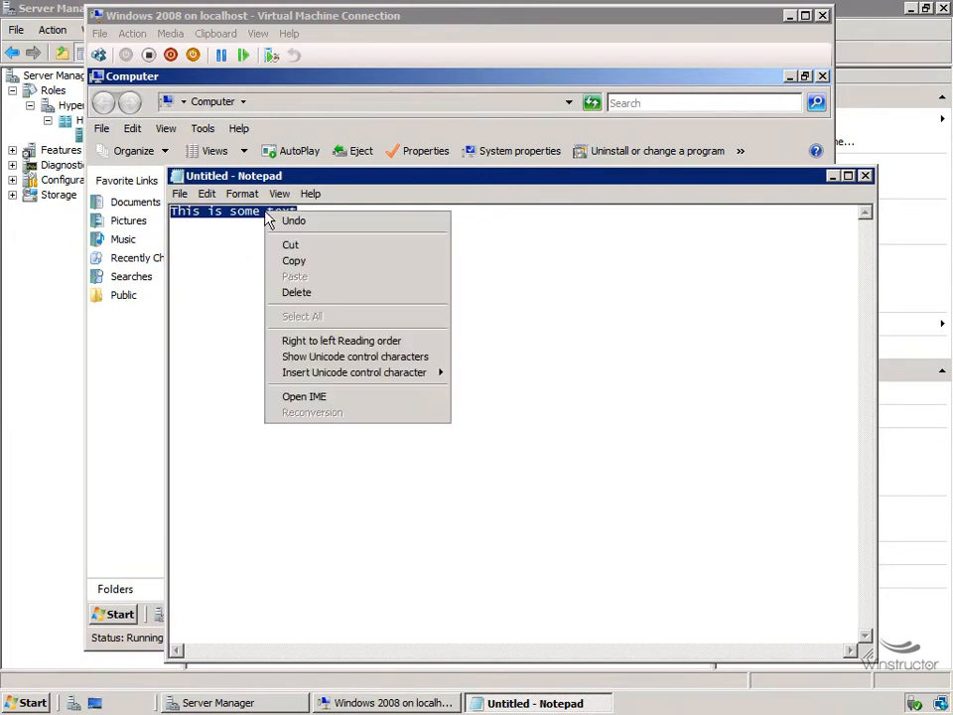
pyautogui.click(311, 262)
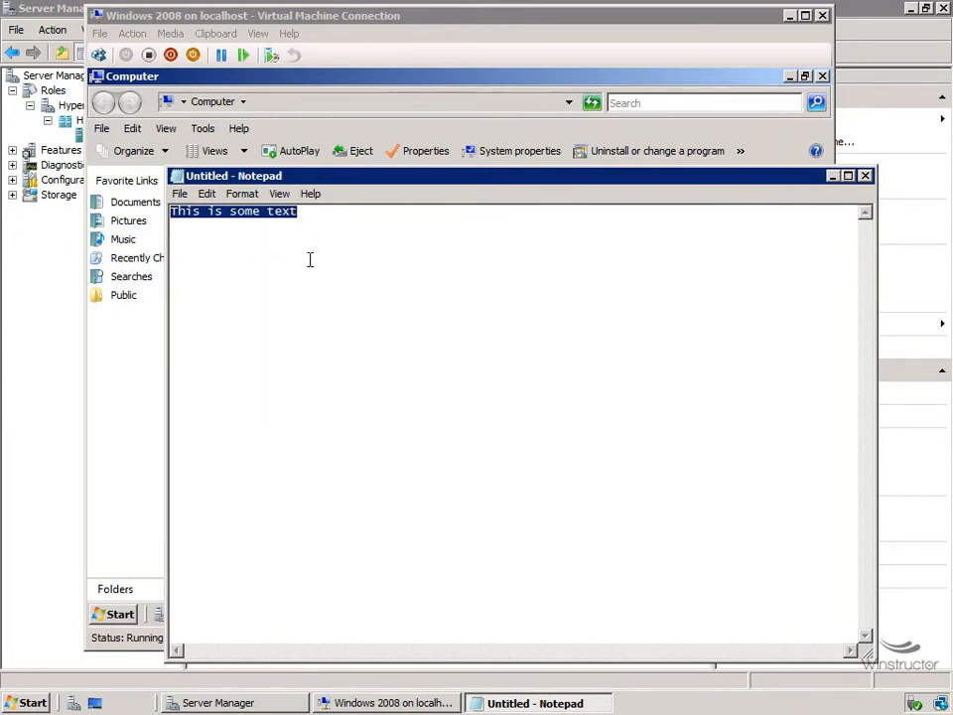
# - Open Notepad inside the virtual machine and insert the host's copied text with the connection window's Type clipboard text command
pyautogui.click(334, 89)
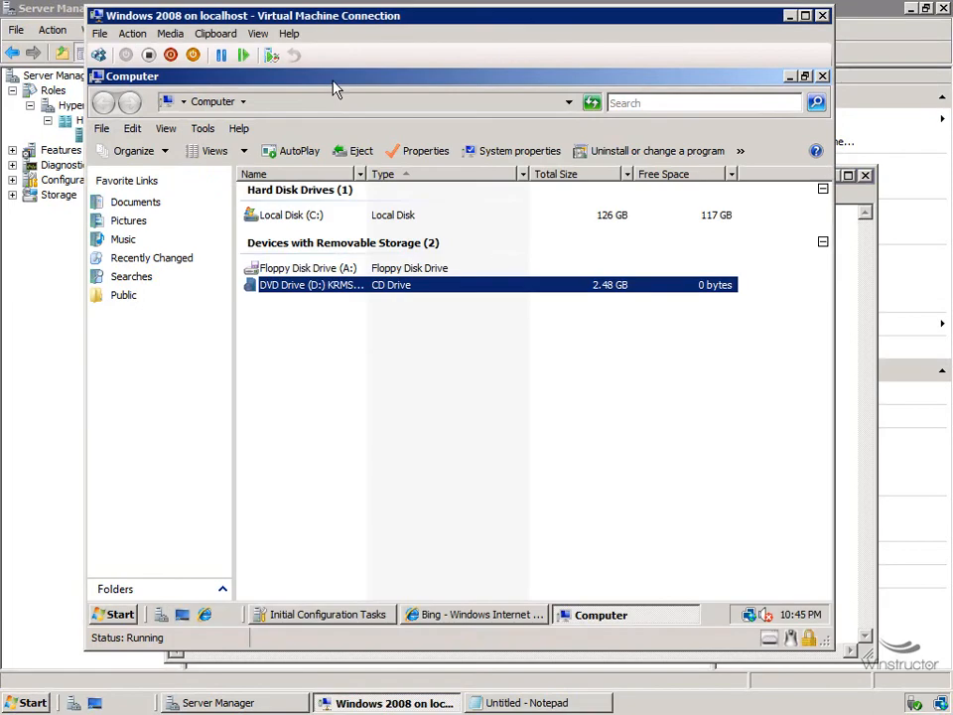
pyautogui.click(112, 615)
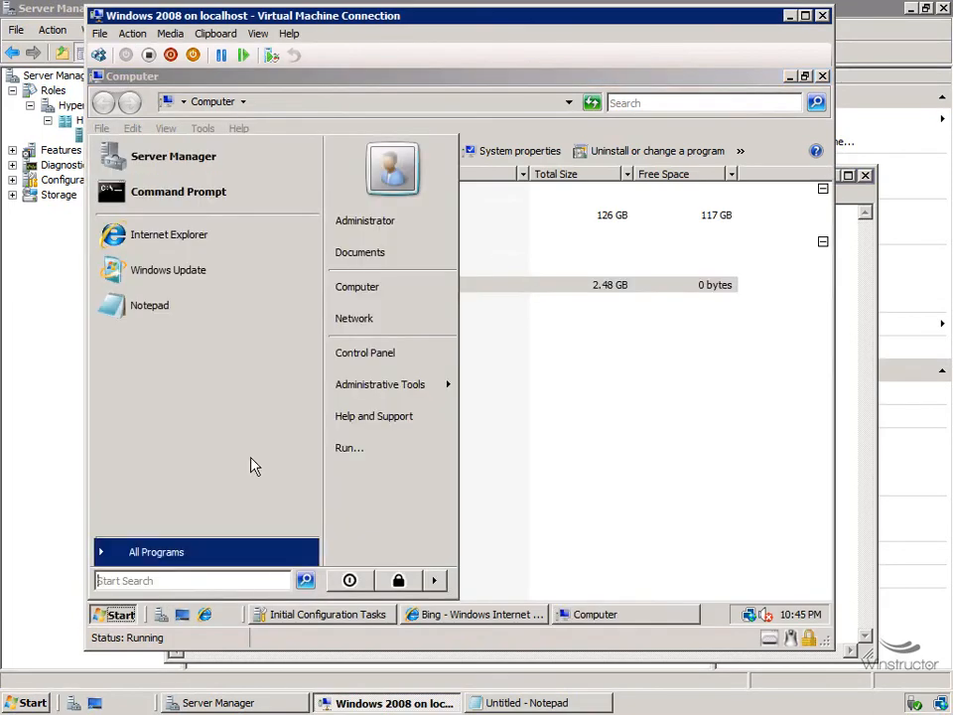
pyautogui.click(175, 311)
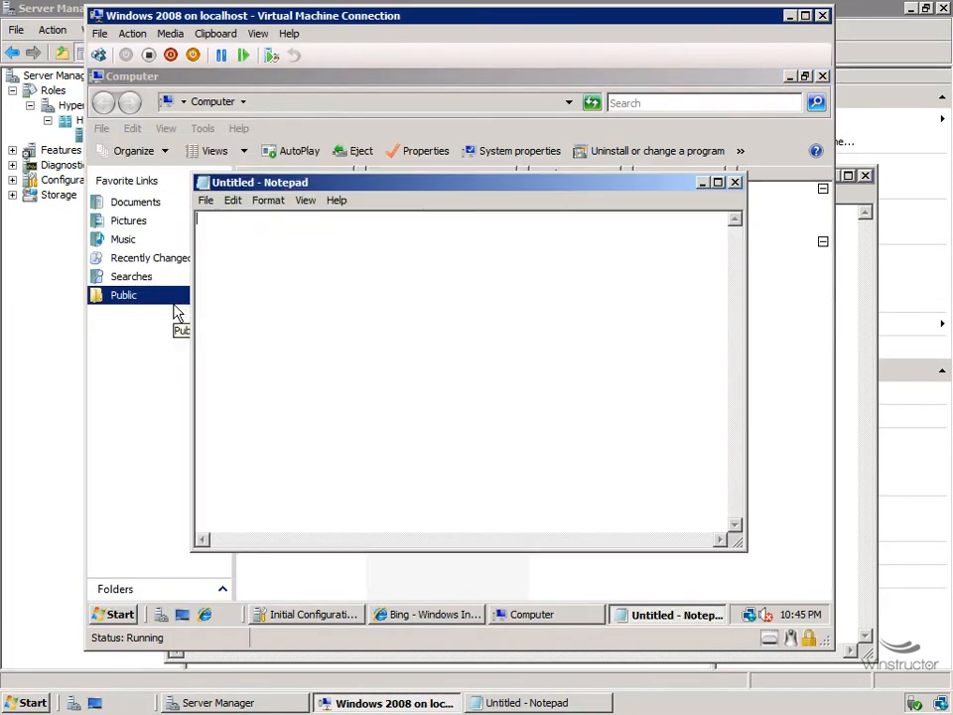
pyautogui.rightClick(304, 277)
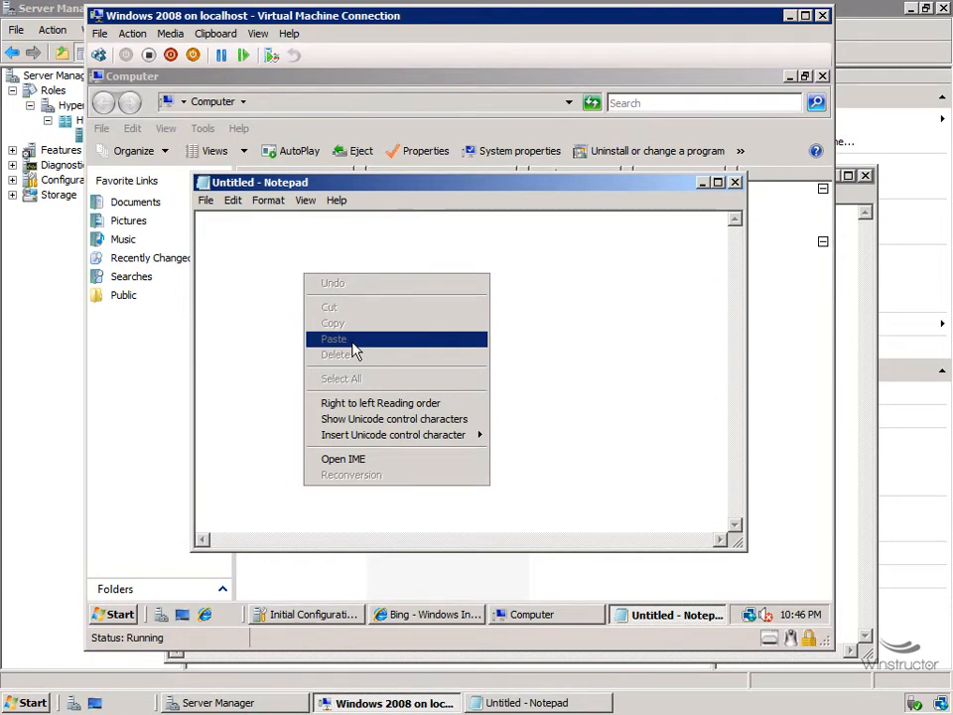
pyautogui.click(259, 257)
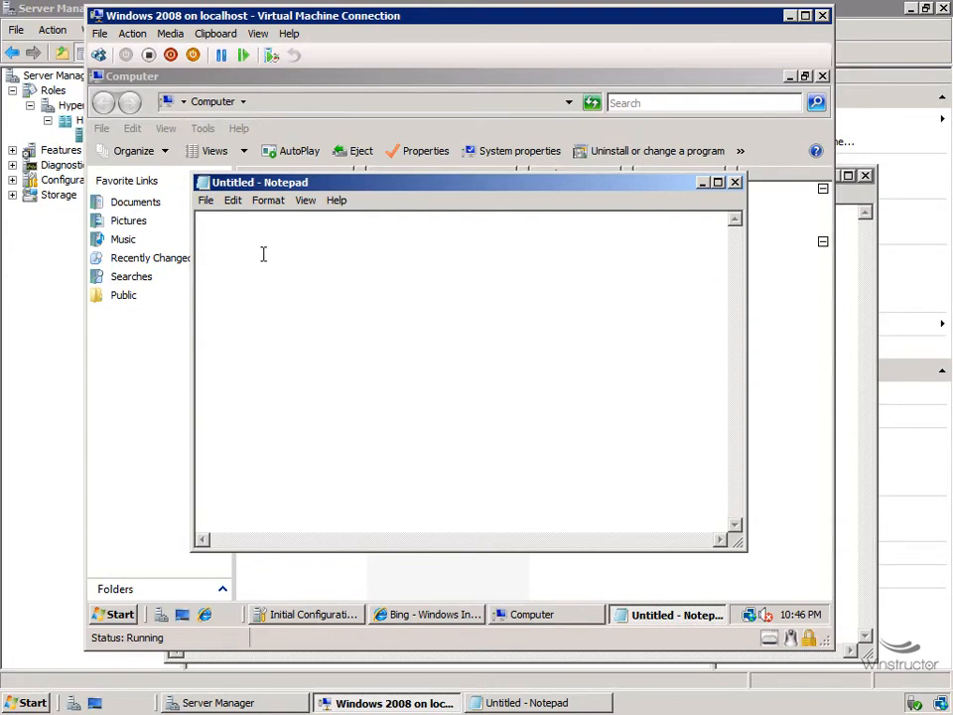
pyautogui.click(234, 36)
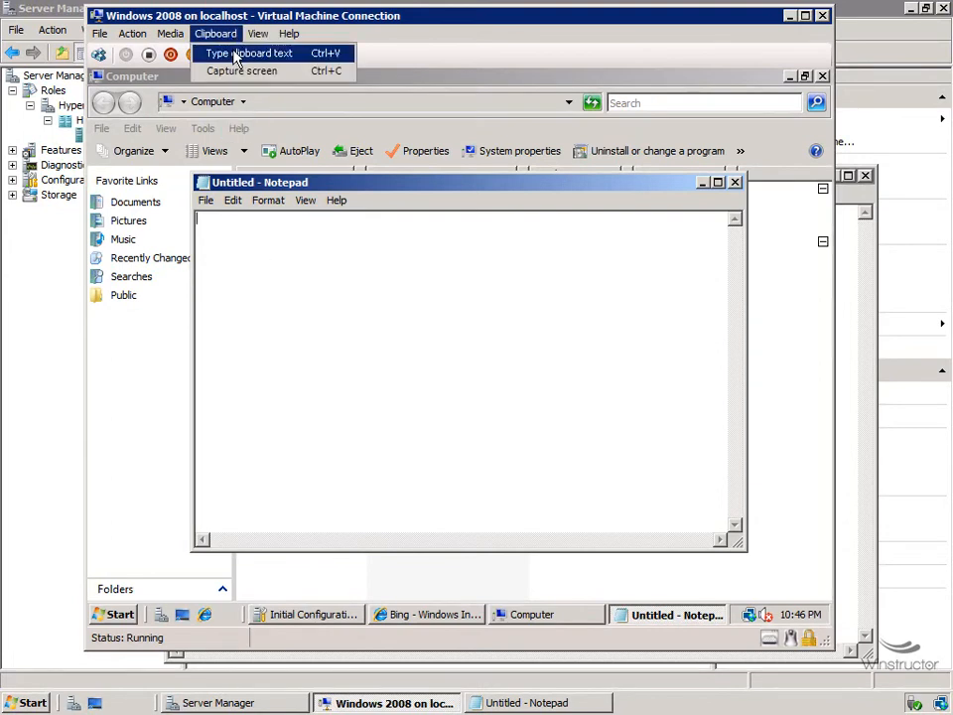
pyautogui.click(234, 54)
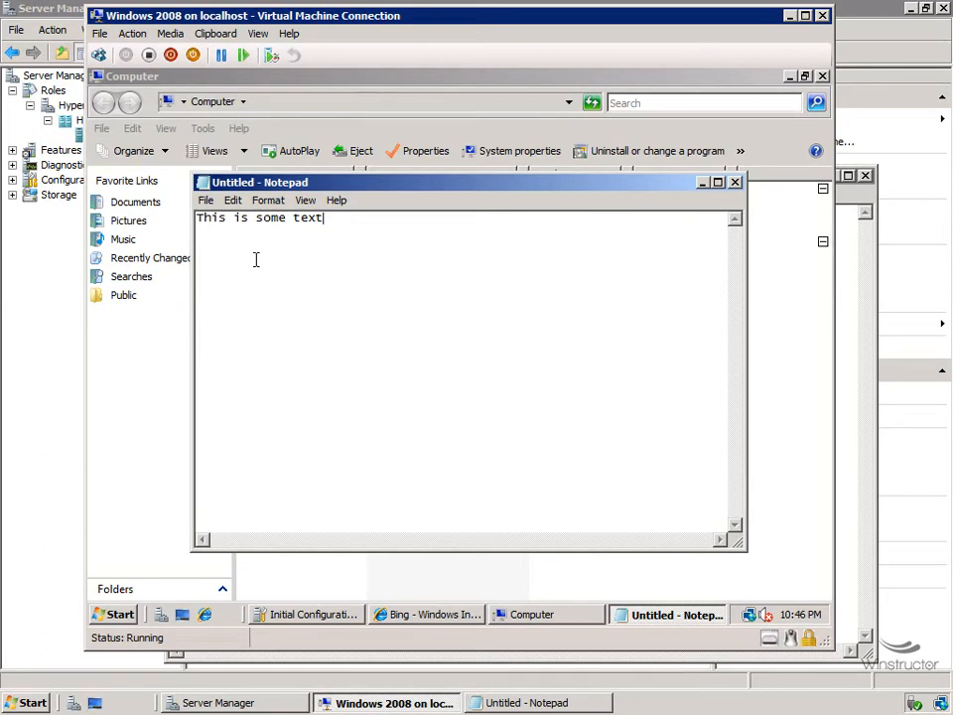
# - Capture the virtual machine's screen to the clipboard and paste it into a new image in a maximized Paint window on the host
pyautogui.click(214, 34)
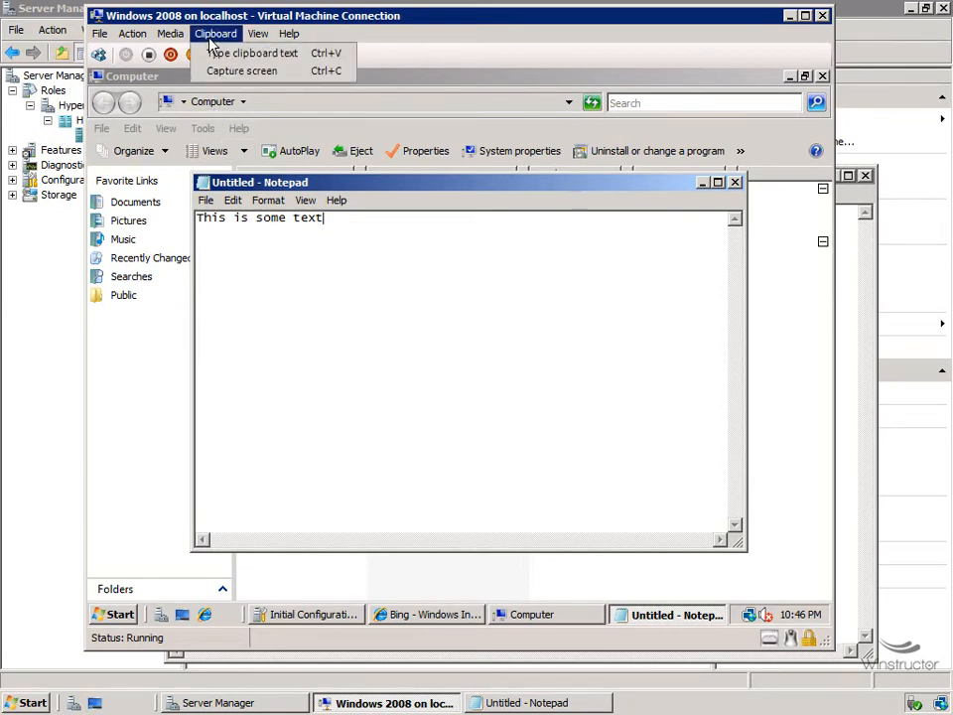
pyautogui.click(325, 72)
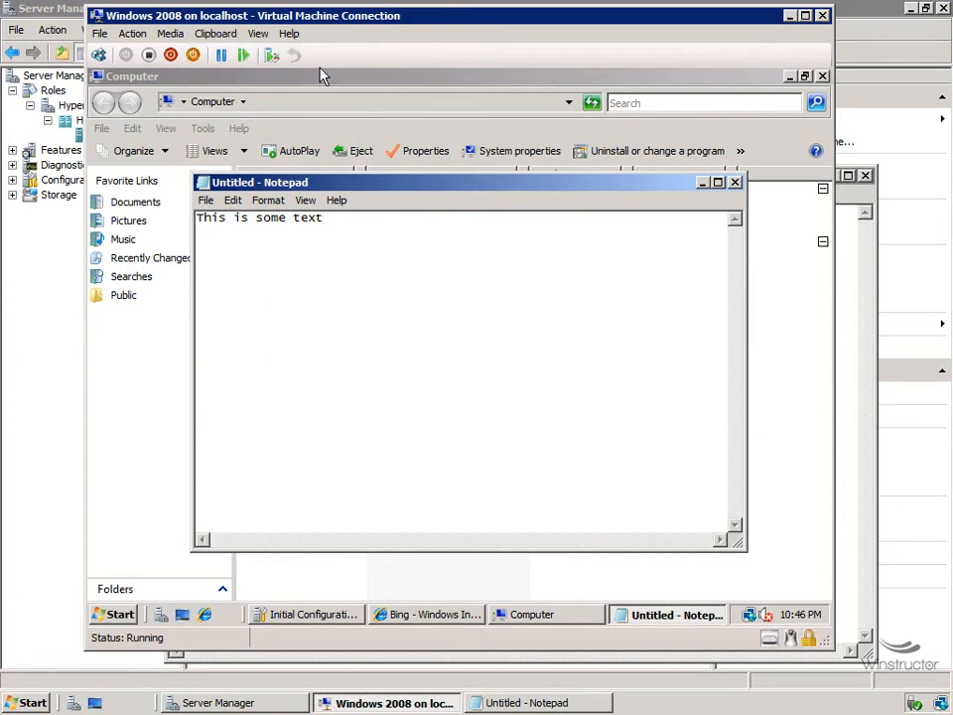
pyautogui.click(32, 704)
pyautogui.write('mspaint')
pyautogui.press('Return')
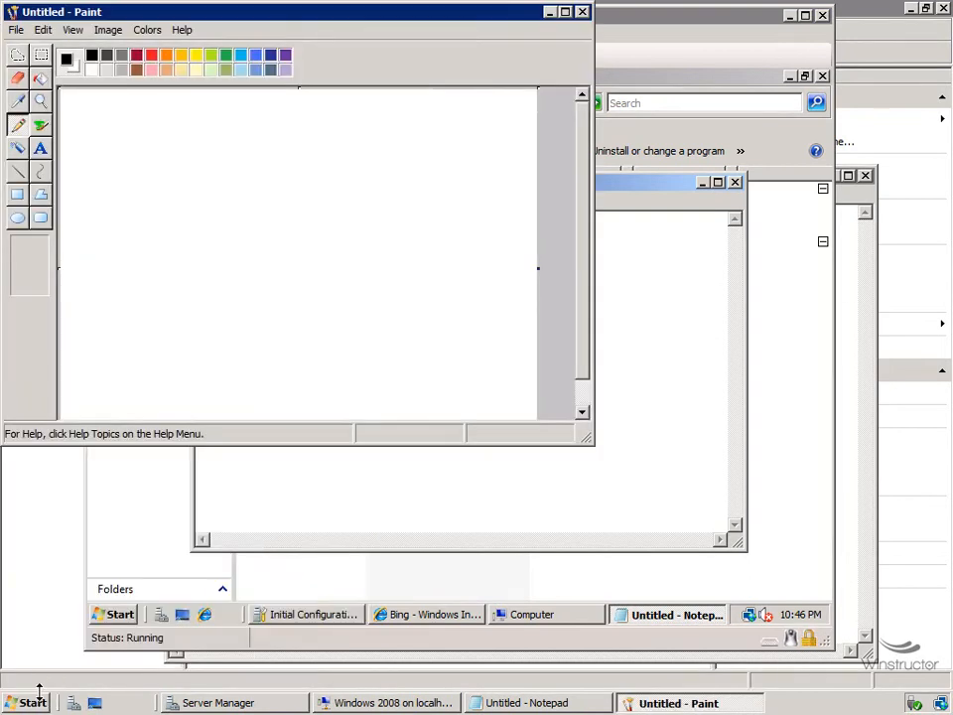
pyautogui.hotkey('ctrl', 'v')
pyautogui.doubleClick(428, 12)
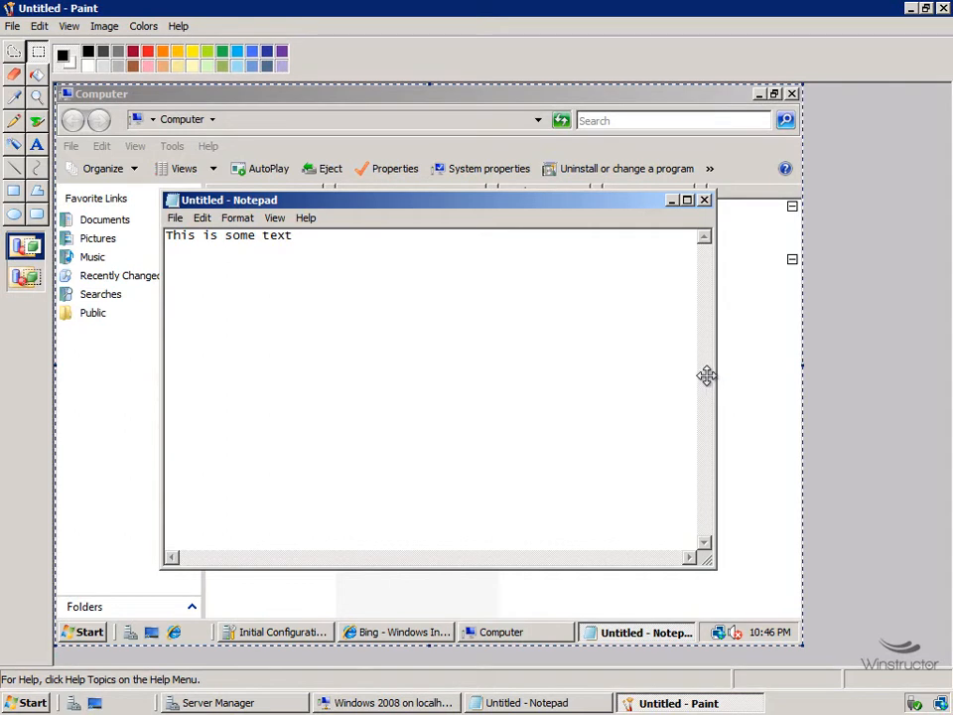
# - Close Paint on the host and Notepad in the virtual machine, discarding the unsaved changes in both
pyautogui.click(948, 9)
pyautogui.click(526, 364)
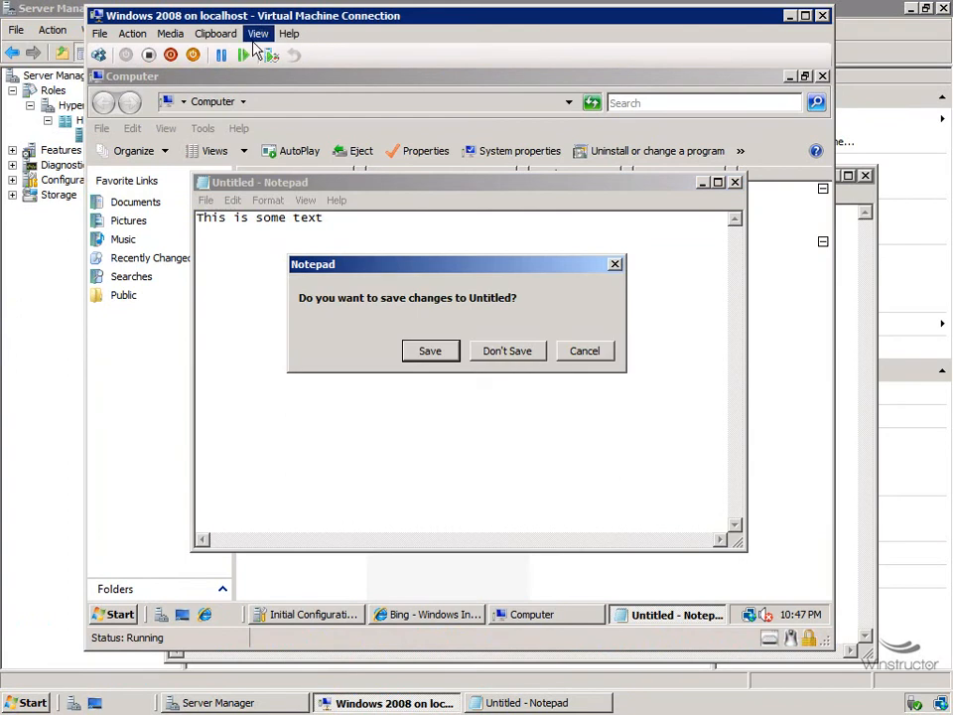
pyautogui.click(504, 350)
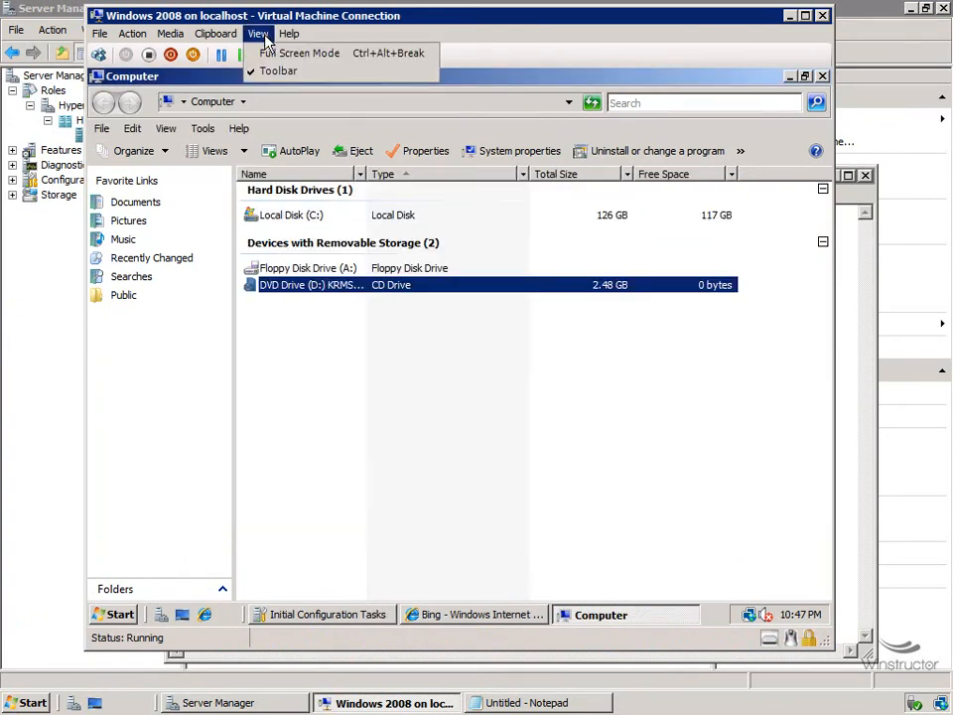
# - Switch the virtual machine to full screen mode and back to a window, and hide and restore the connection toolbar
pyautogui.click(340, 54)
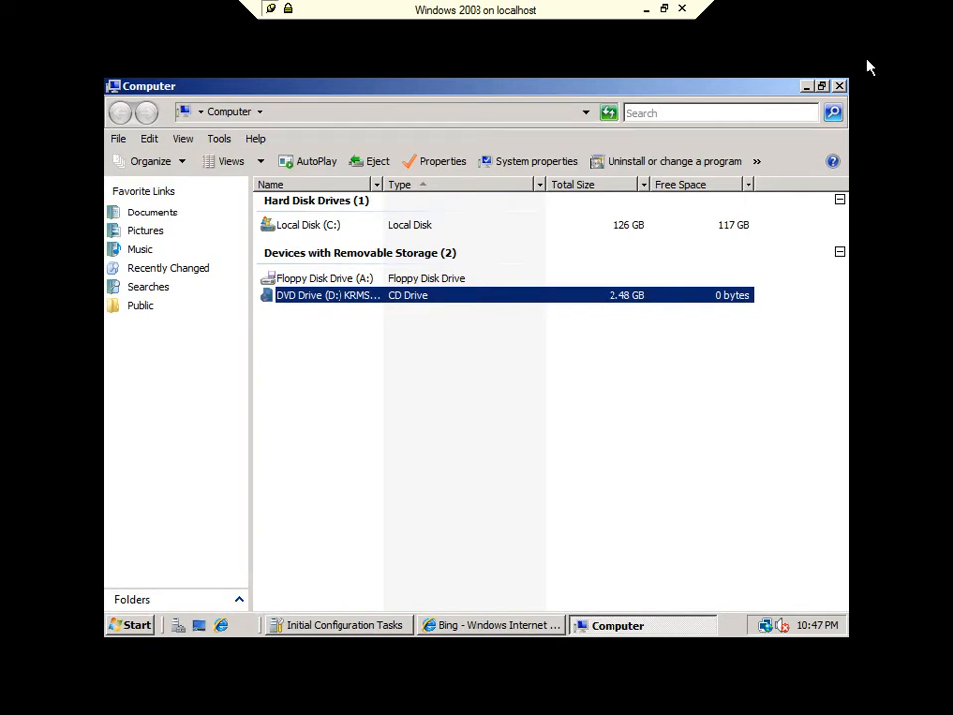
pyautogui.click(664, 9)
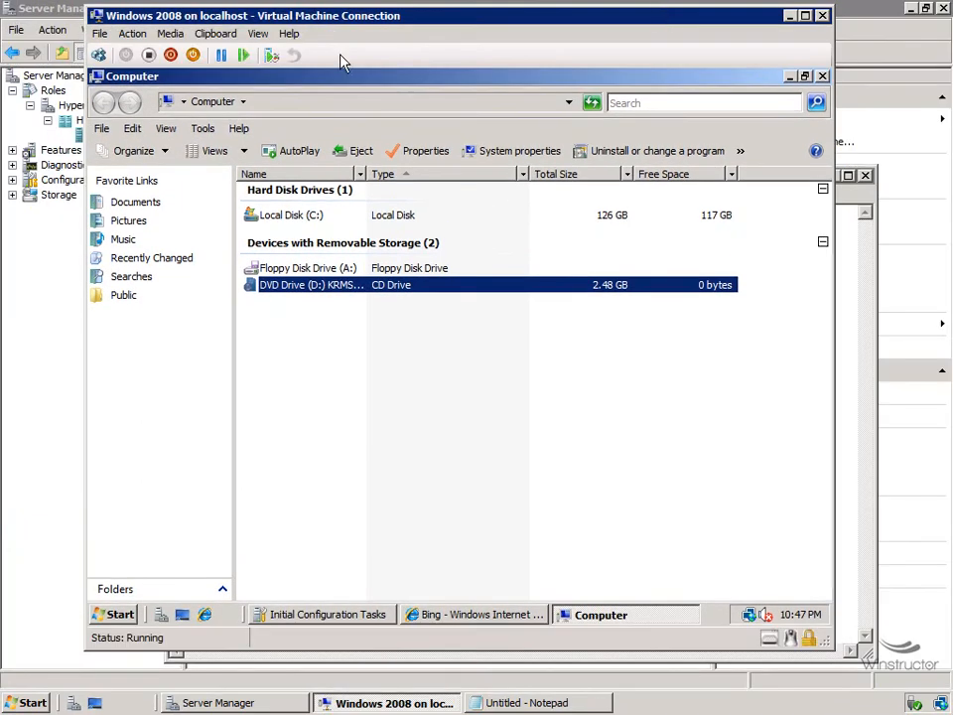
pyautogui.click(258, 34)
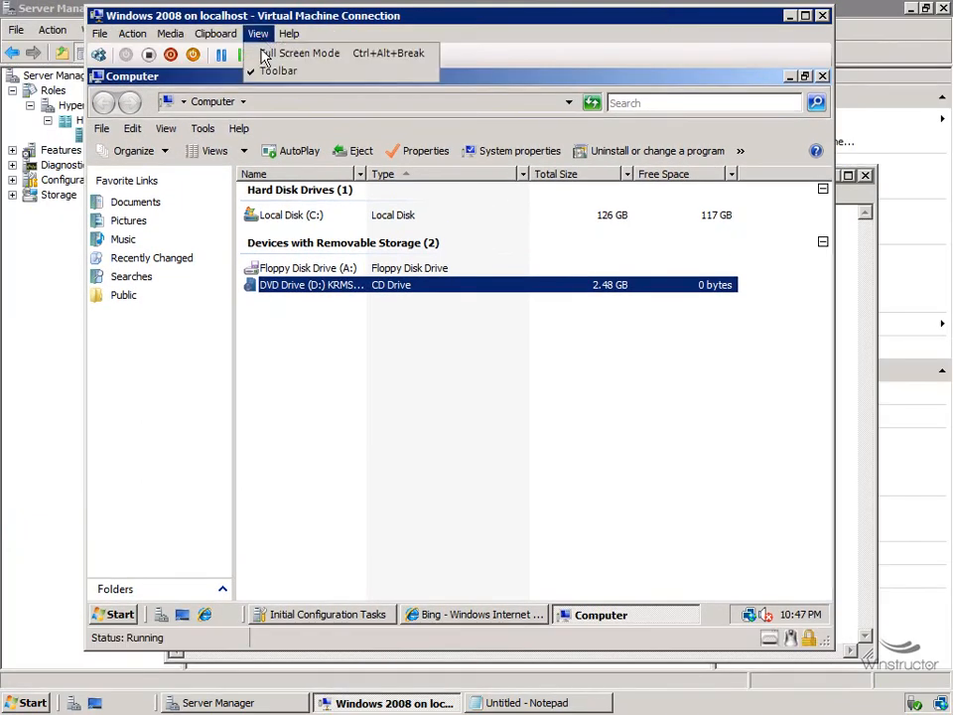
pyautogui.click(303, 72)
pyautogui.click(258, 34)
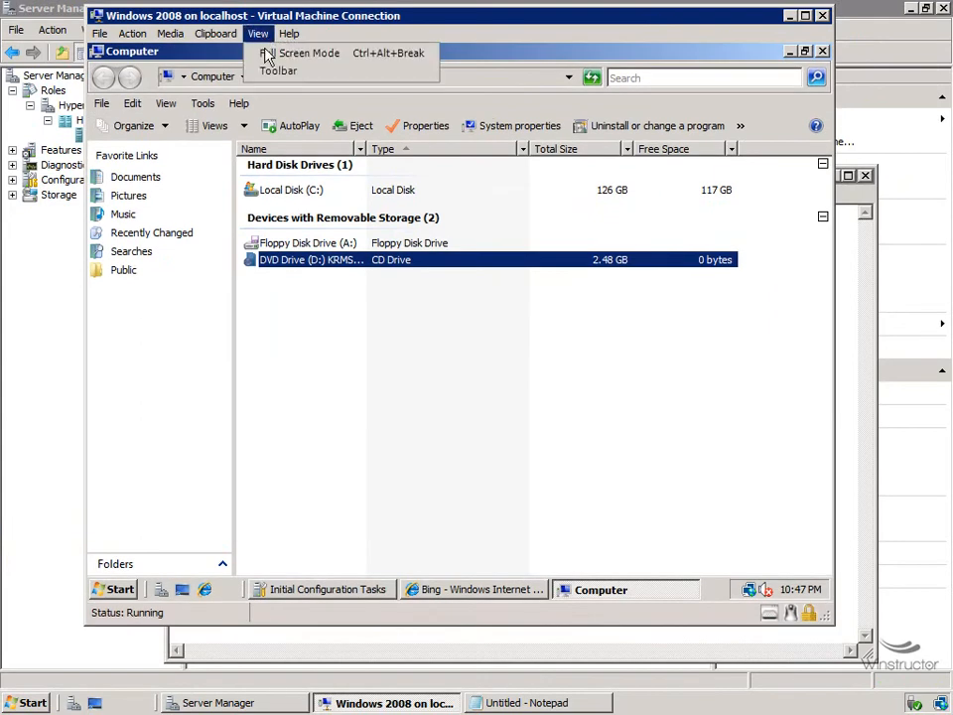
pyautogui.click(304, 72)
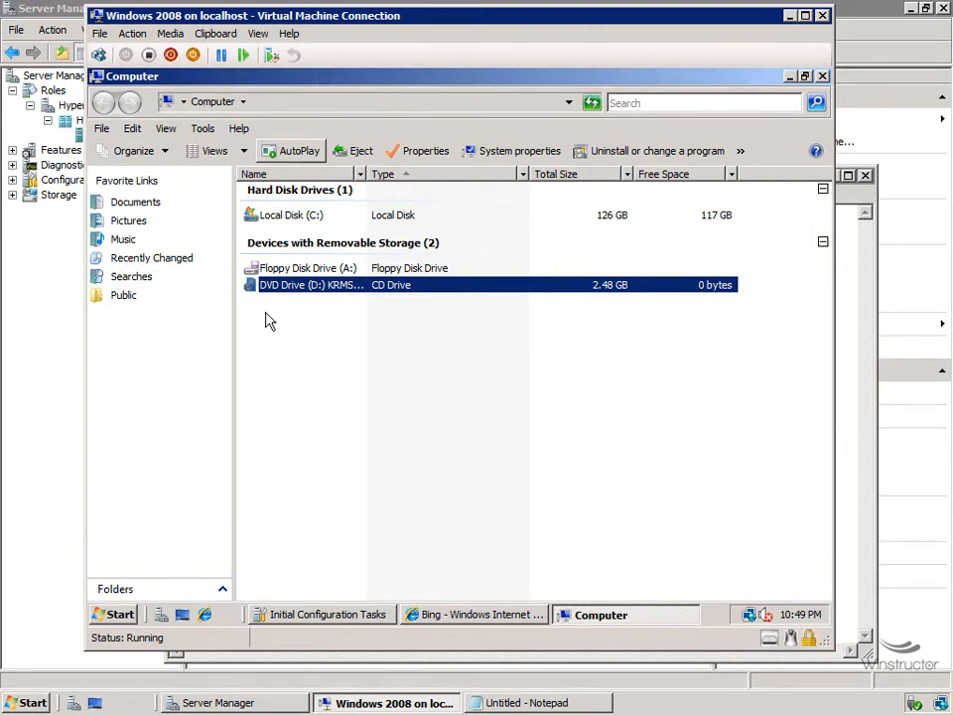
# - Shut down the guest operating system from within, close its connection window and return to Server Manager
pyautogui.click(120, 615)
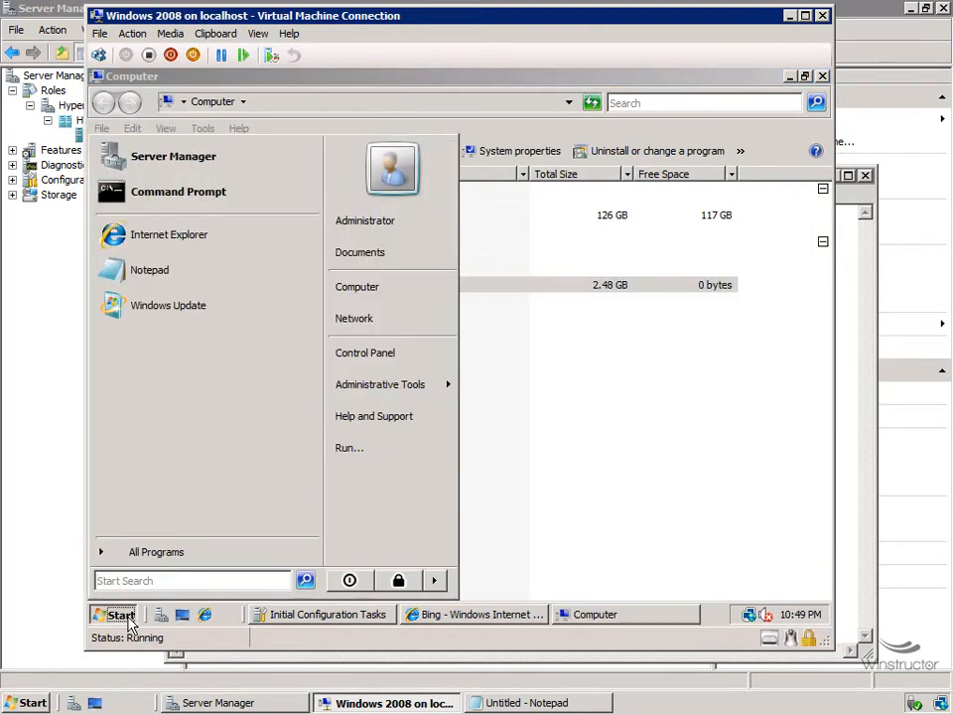
pyautogui.click(434, 580)
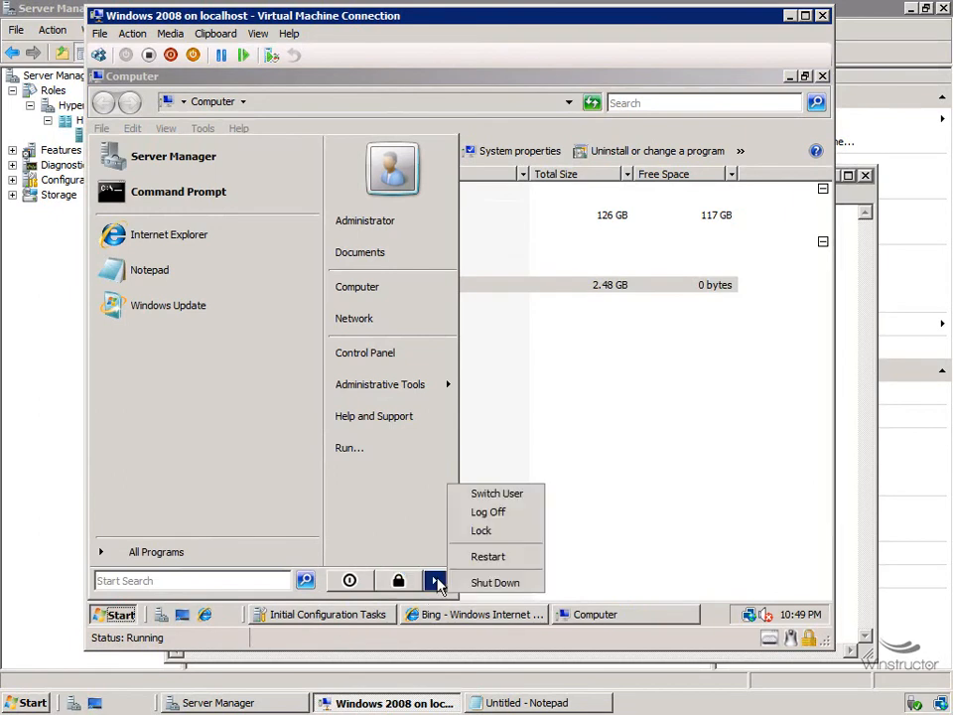
pyautogui.click(493, 583)
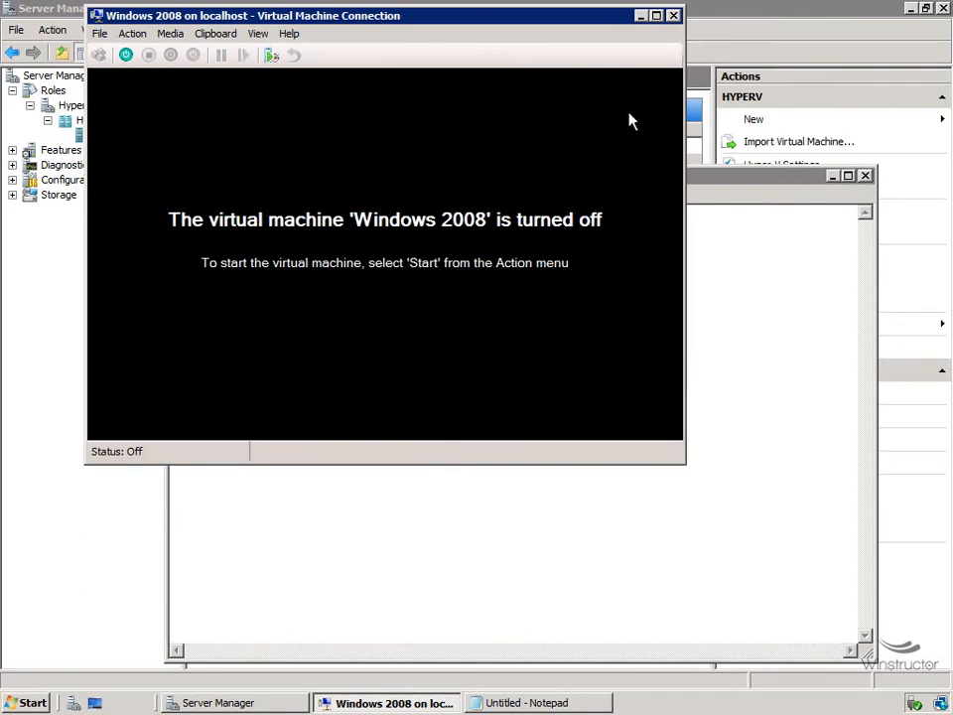
pyautogui.click(673, 15)
pyautogui.click(551, 52)
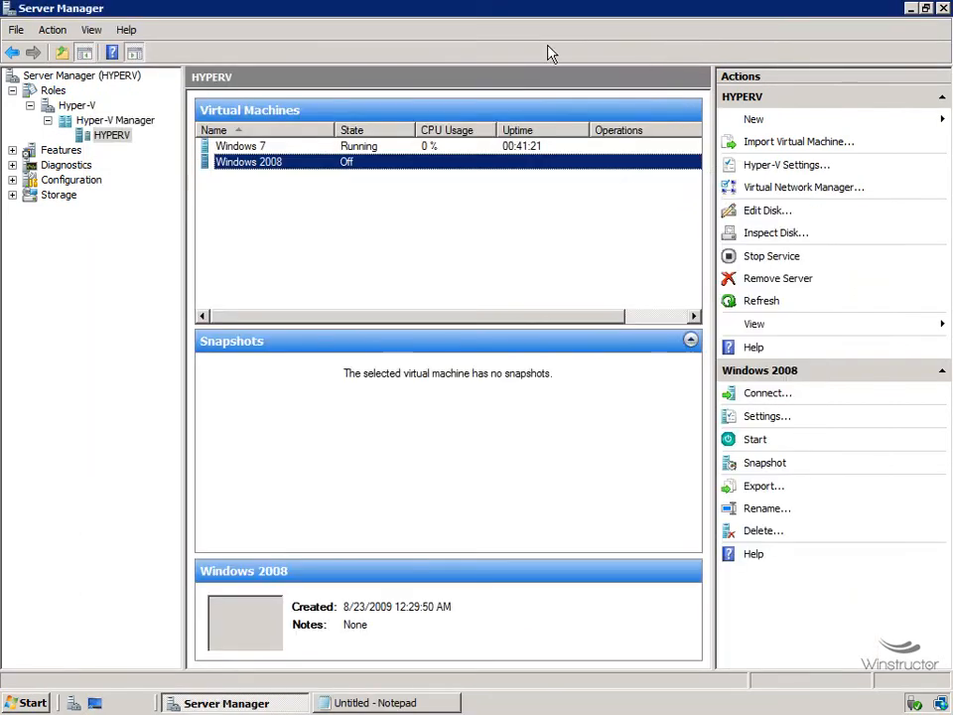
# - Open the settings of the Windows 2008 virtual machine and display its BIOS options
pyautogui.rightClick(258, 169)
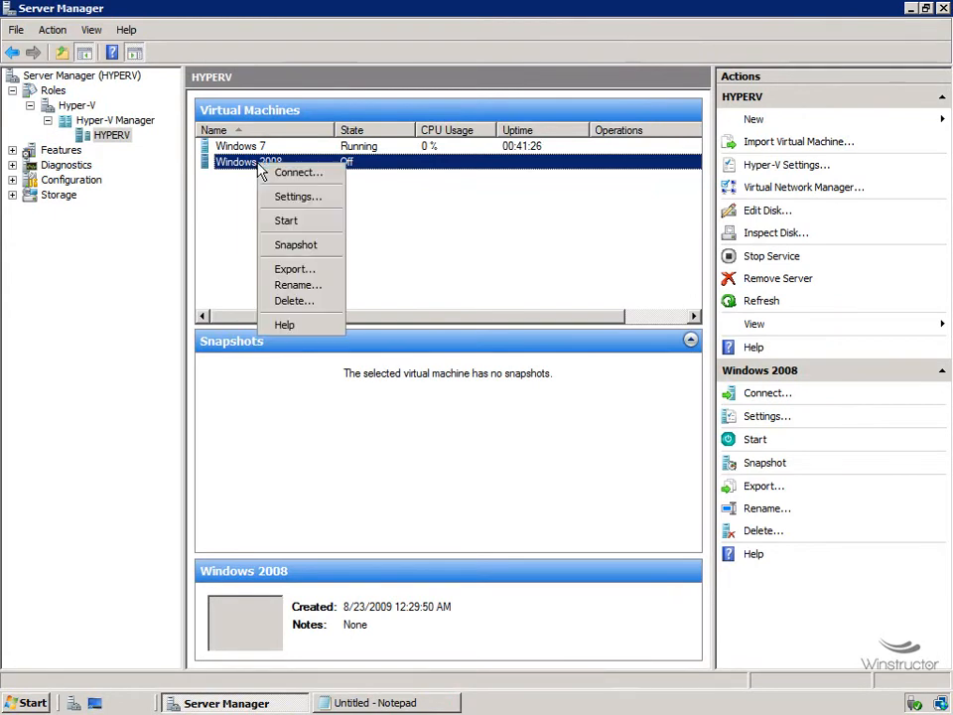
pyautogui.click(320, 203)
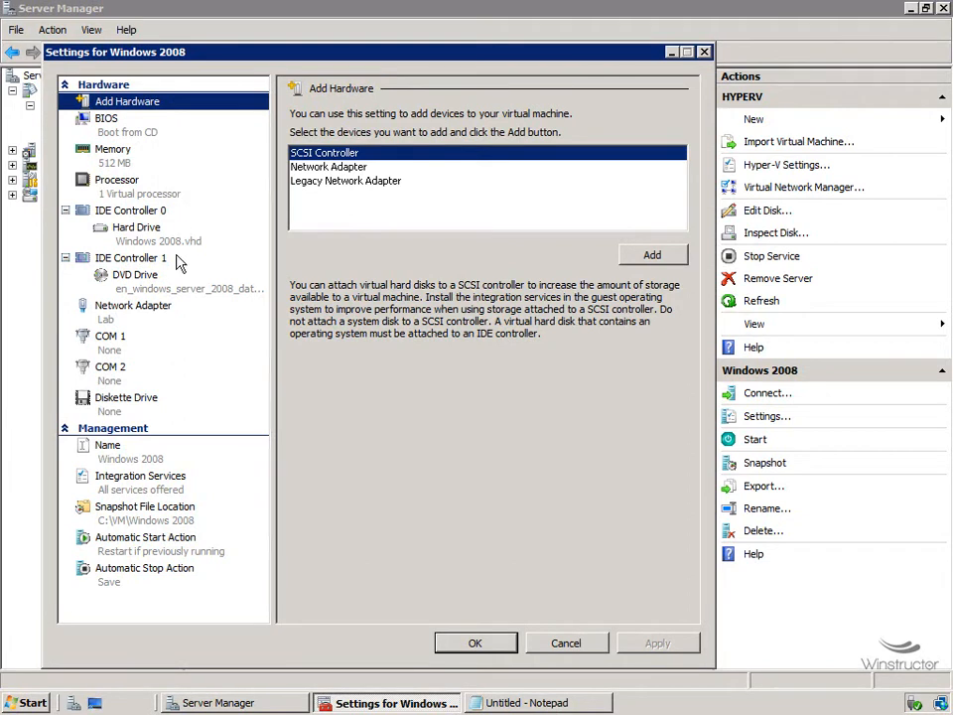
pyautogui.click(167, 130)
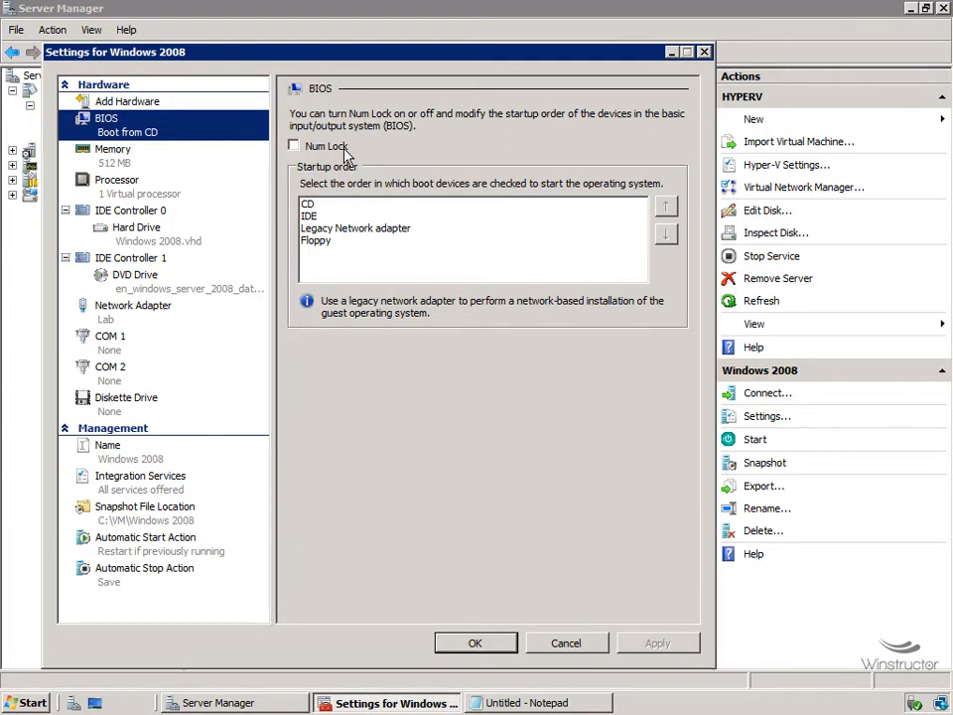
# - Go through the startup order devices, move Floppy up one place and return it to the end of the list
pyautogui.click(399, 209)
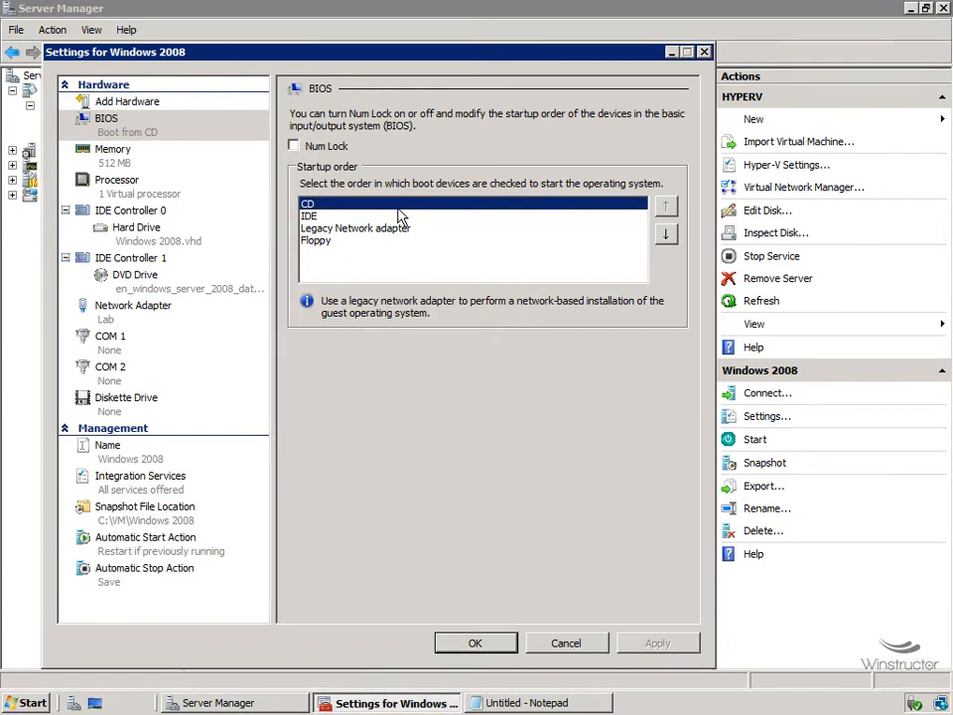
pyautogui.click(405, 218)
pyautogui.click(415, 236)
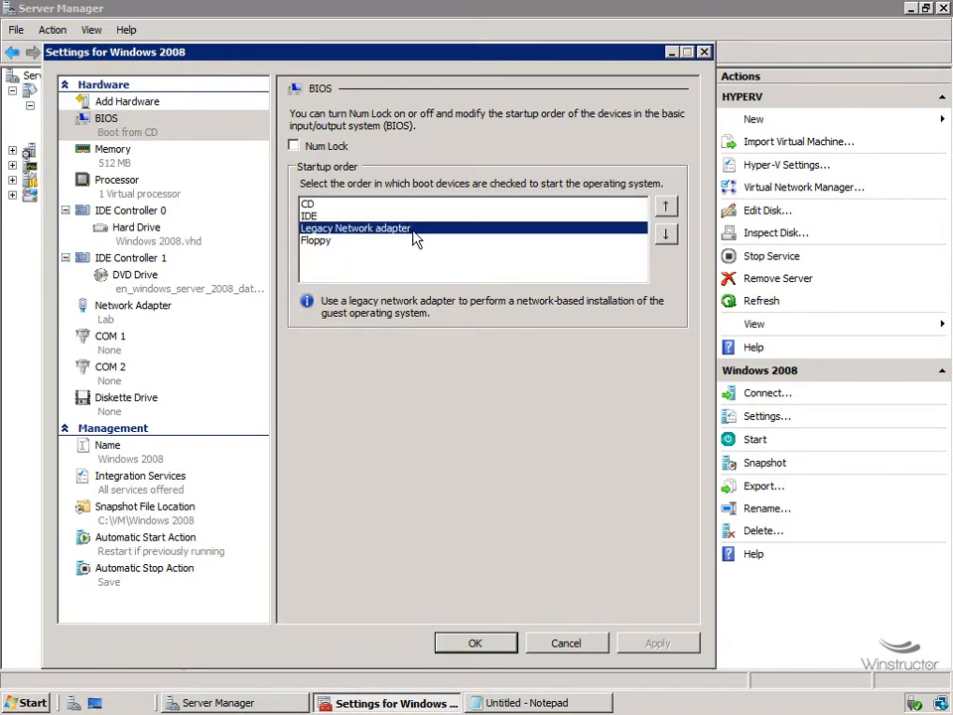
pyautogui.click(415, 242)
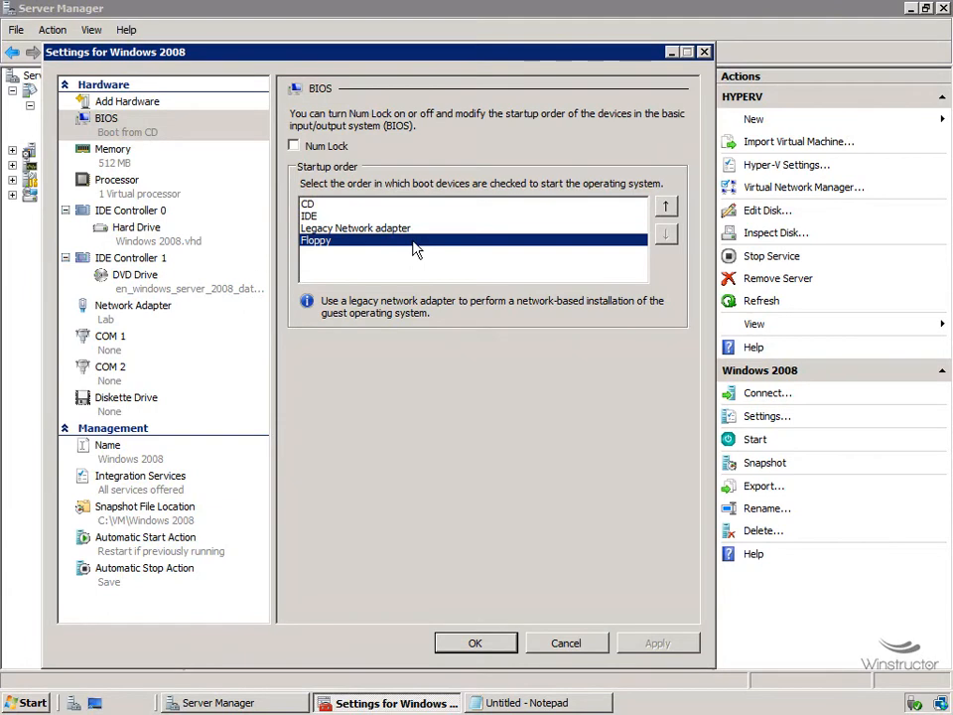
pyautogui.click(668, 210)
pyautogui.click(666, 236)
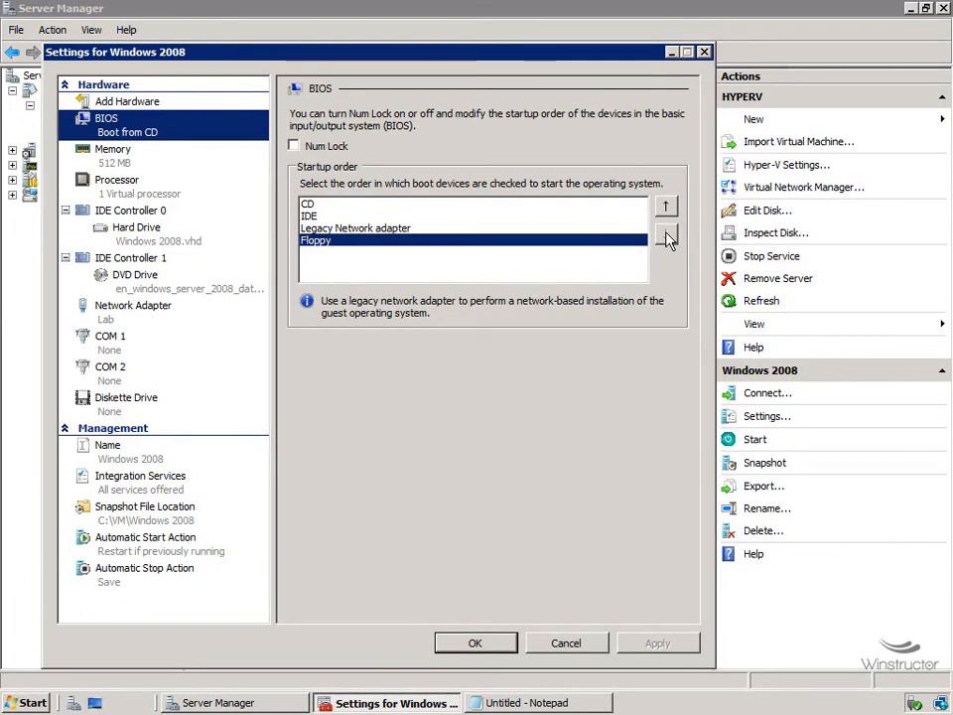
# - Review the virtual machine's memory and processor settings, including the available numbers of logical processors
pyautogui.click(138, 171)
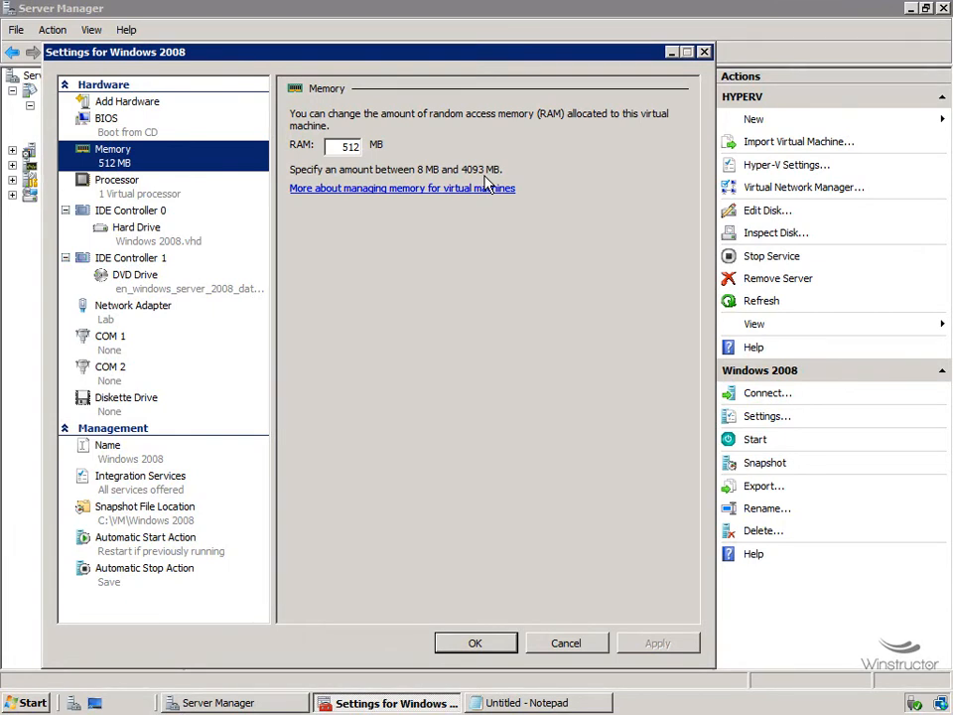
pyautogui.click(220, 198)
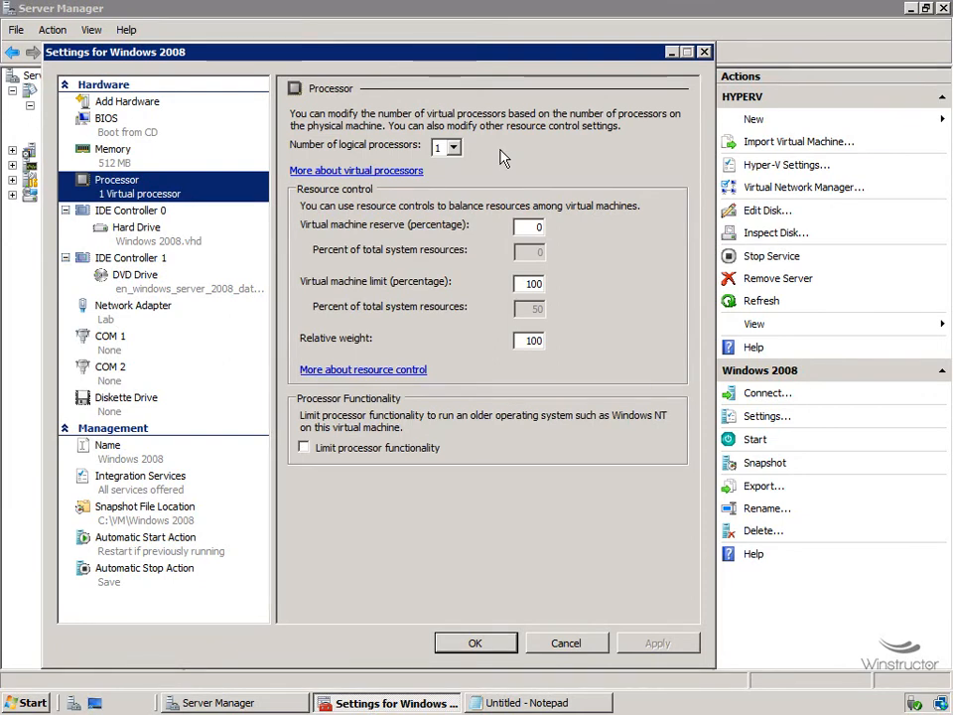
pyautogui.click(454, 148)
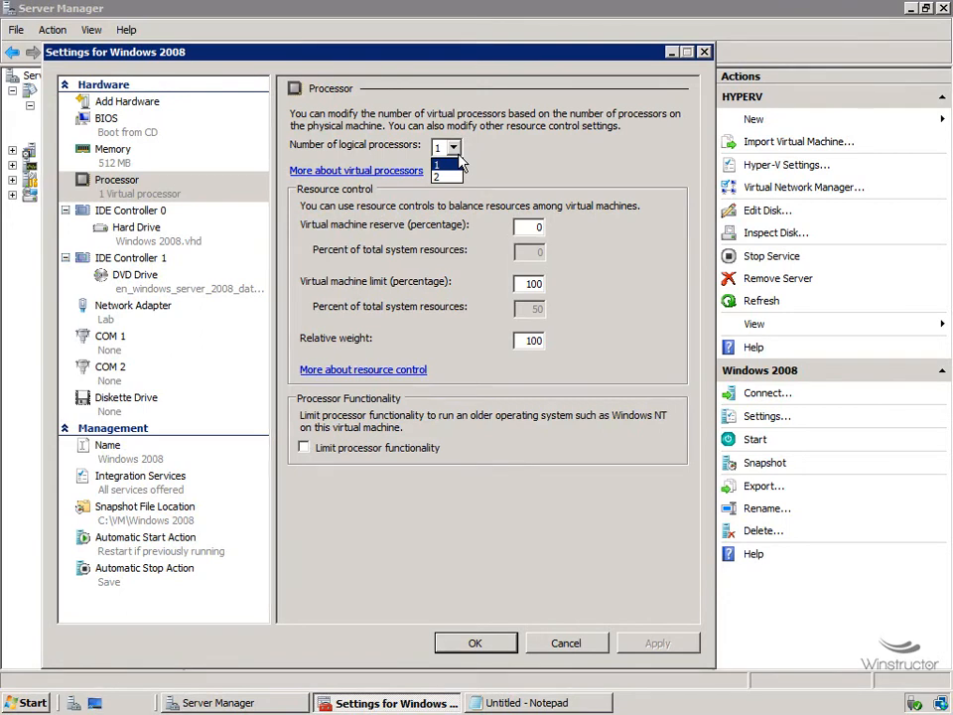
pyautogui.click(614, 229)
# - Compare the drive types that can be attached to IDE Controller 0 and IDE Controller 1
pyautogui.click(151, 219)
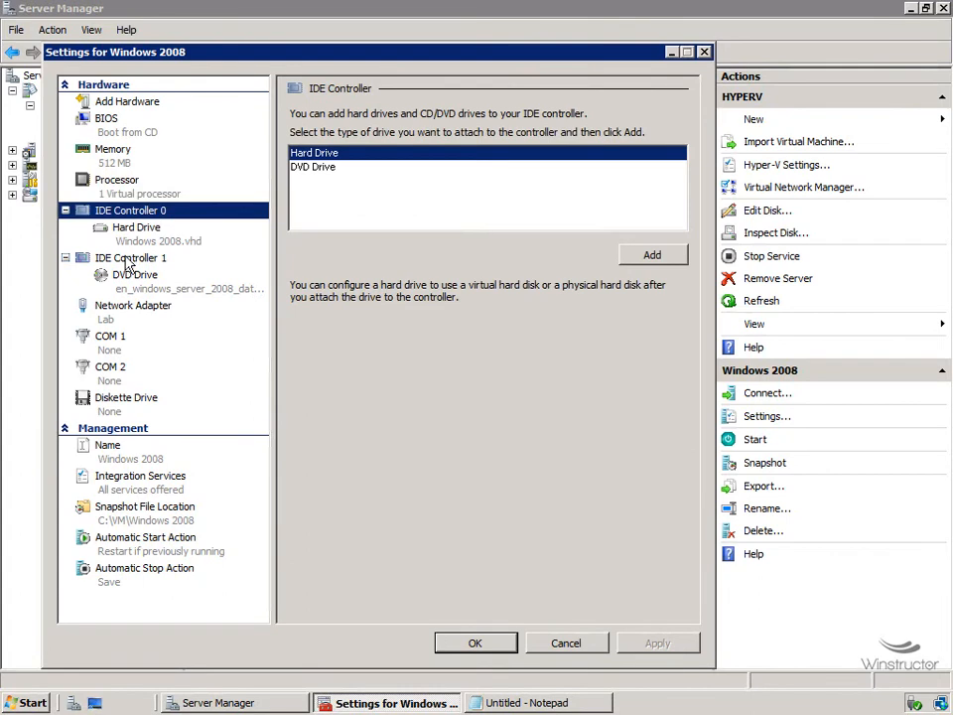
pyautogui.click(162, 262)
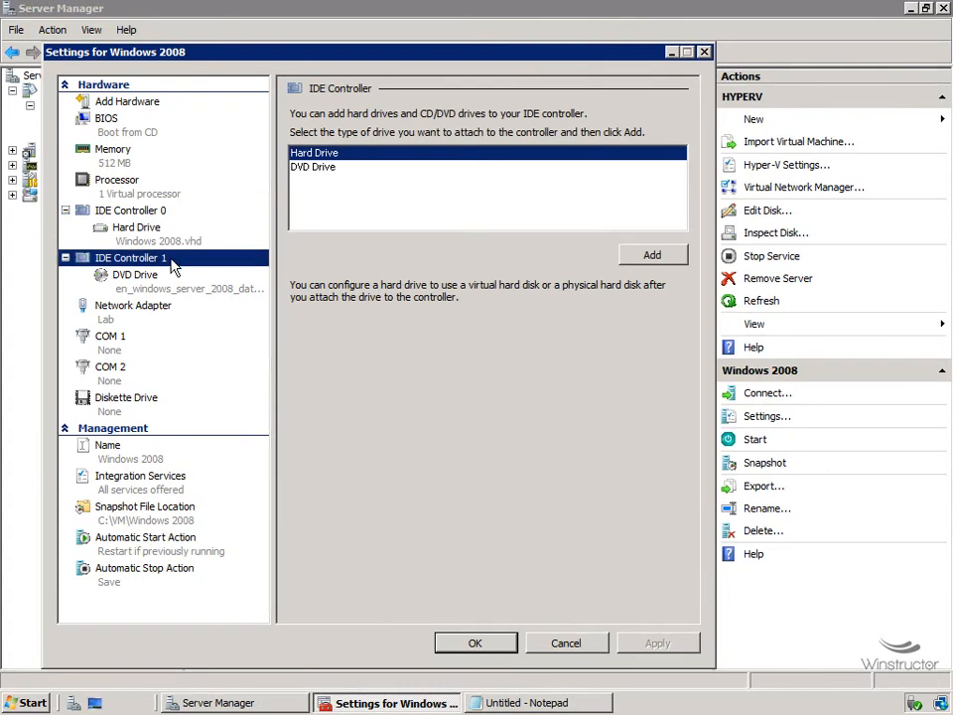
pyautogui.click(165, 212)
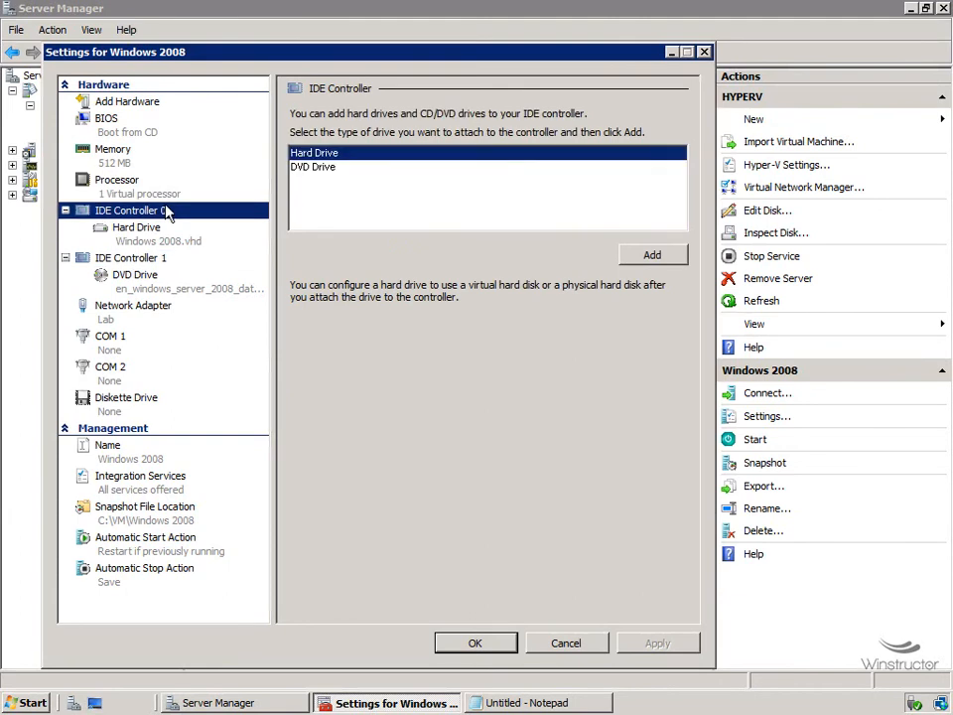
# - Review the configuration of the hard drive and DVD drive attached to the two IDE controllers
pyautogui.click(164, 252)
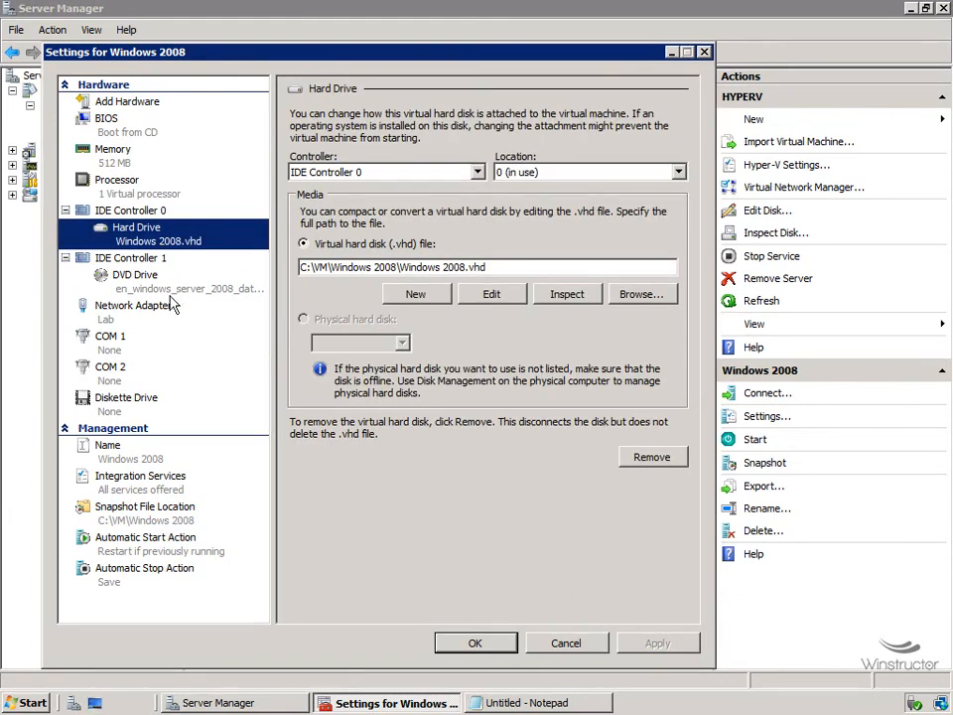
pyautogui.click(169, 288)
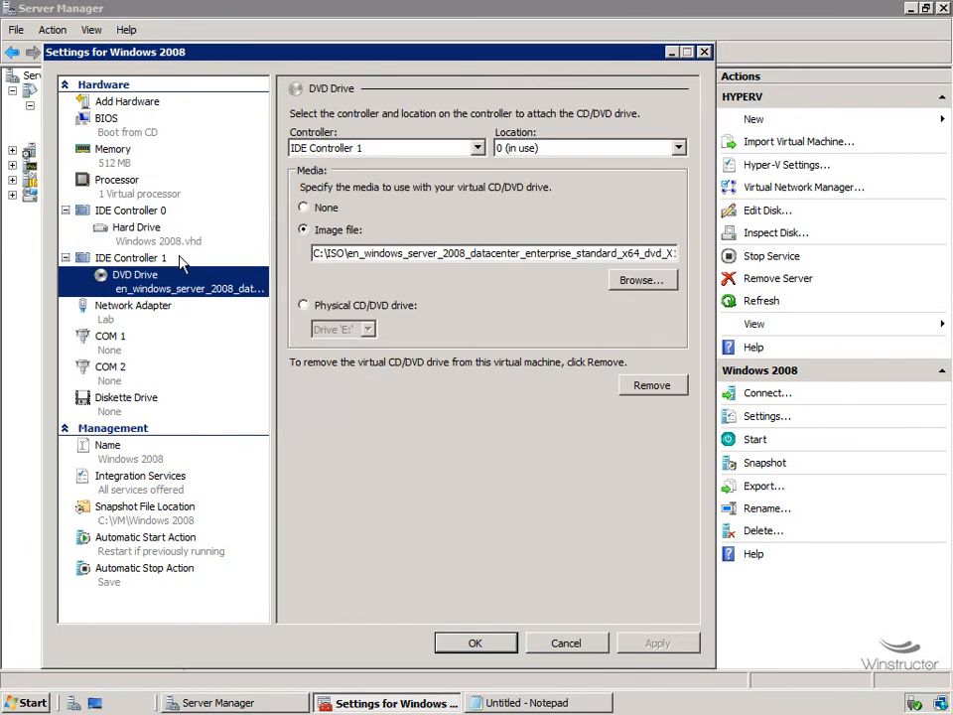
pyautogui.click(154, 214)
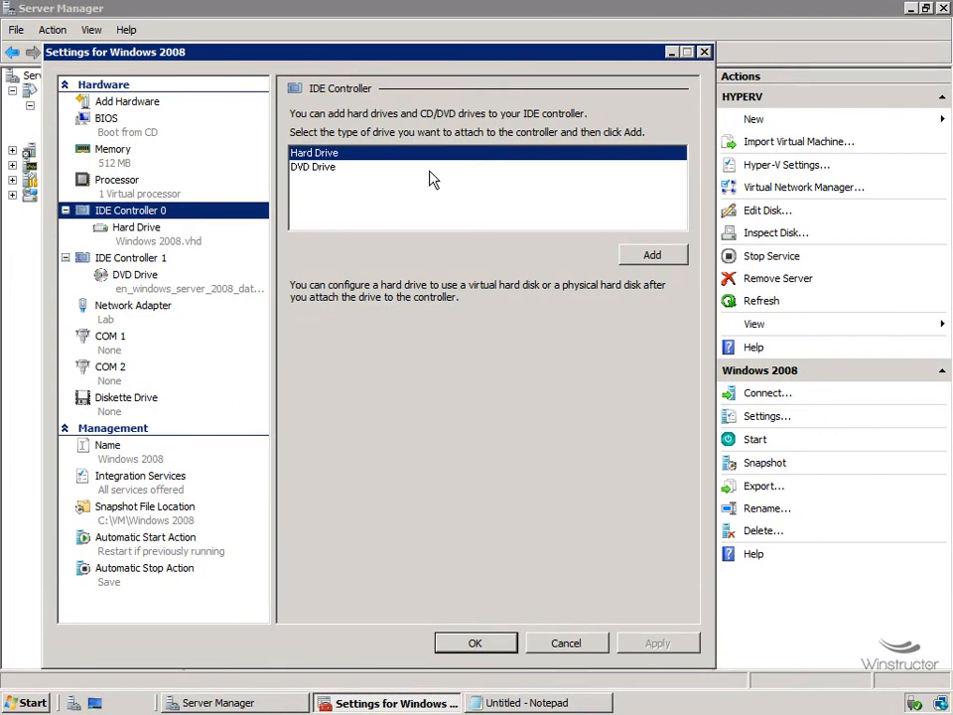
# - Inspect the properties of the Windows 2008.vhd virtual hard disk and check its file size in its folder
pyautogui.click(136, 228)
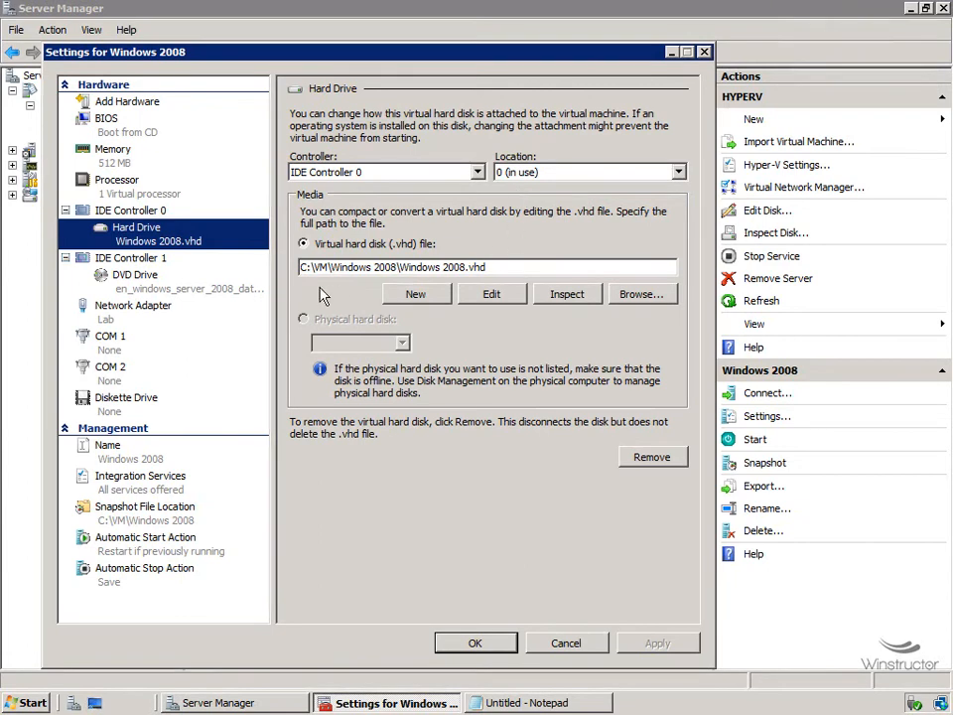
pyautogui.click(437, 274)
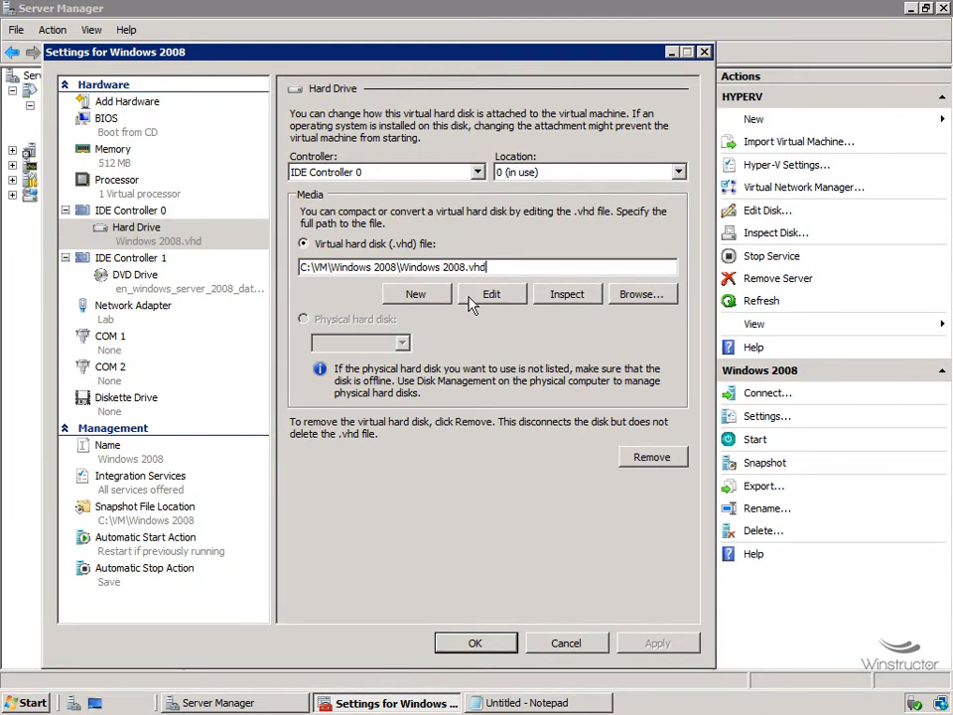
pyautogui.click(568, 294)
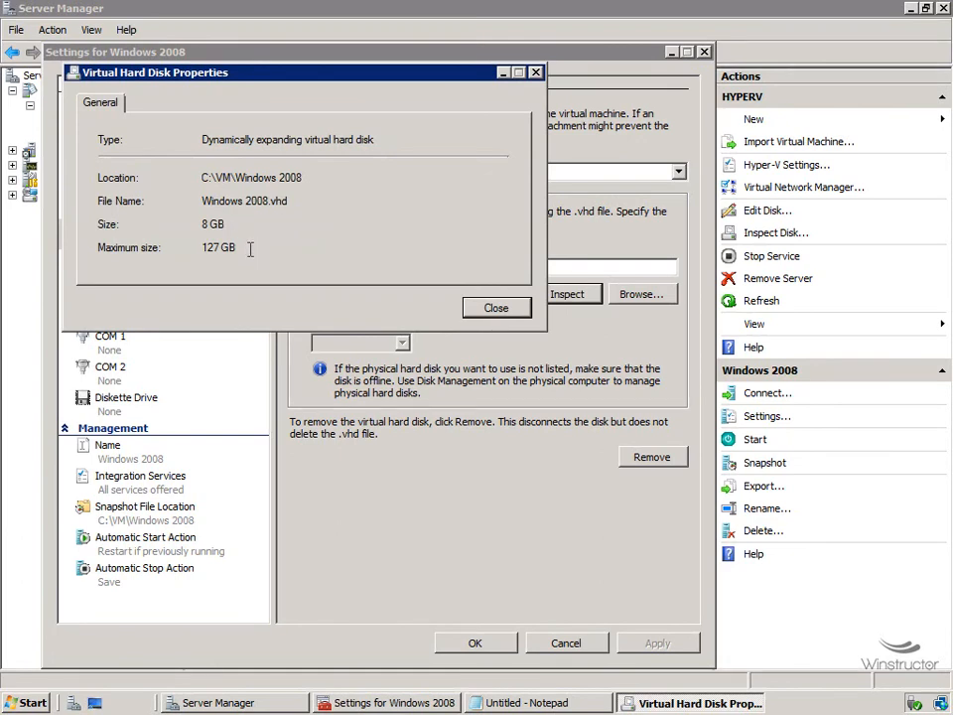
pyautogui.click(526, 314)
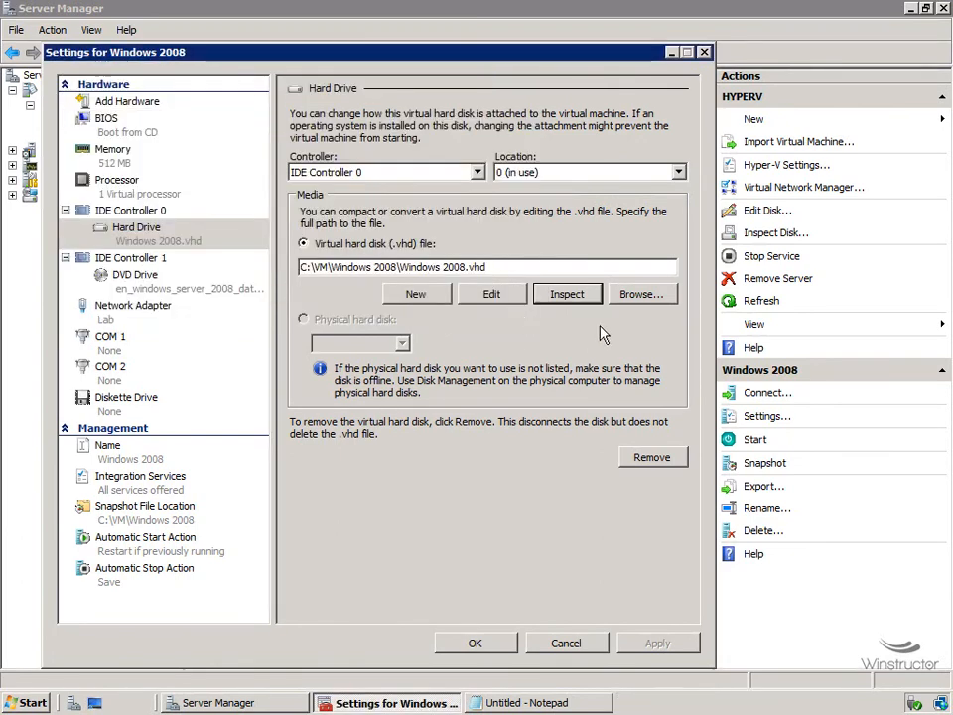
pyautogui.click(642, 297)
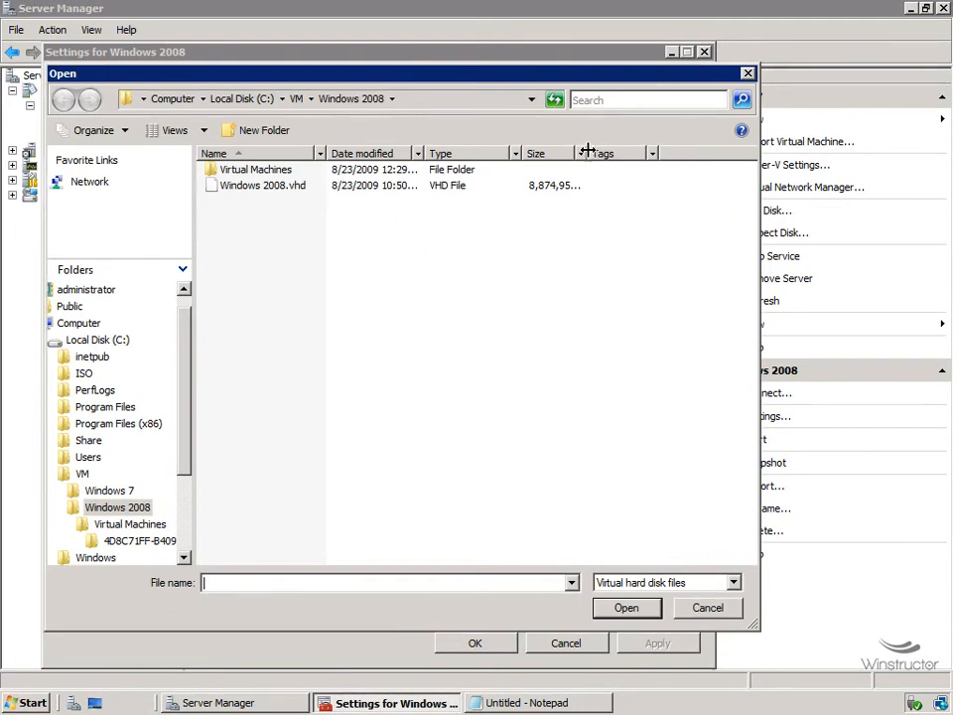
pyautogui.moveTo(576, 152); pyautogui.dragTo(591, 157)
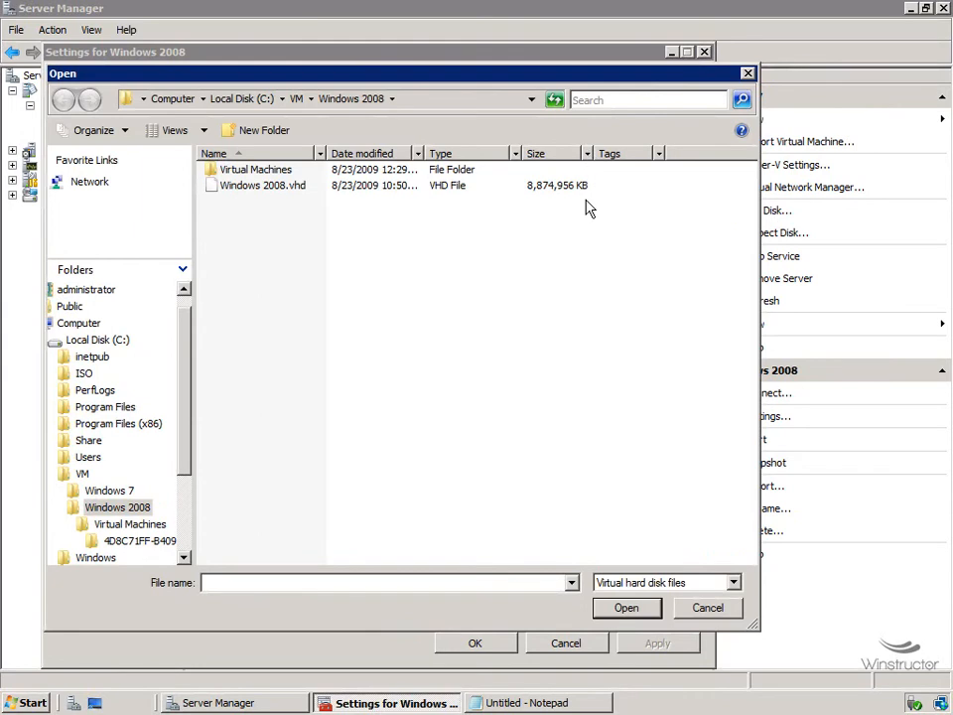
pyautogui.click(703, 608)
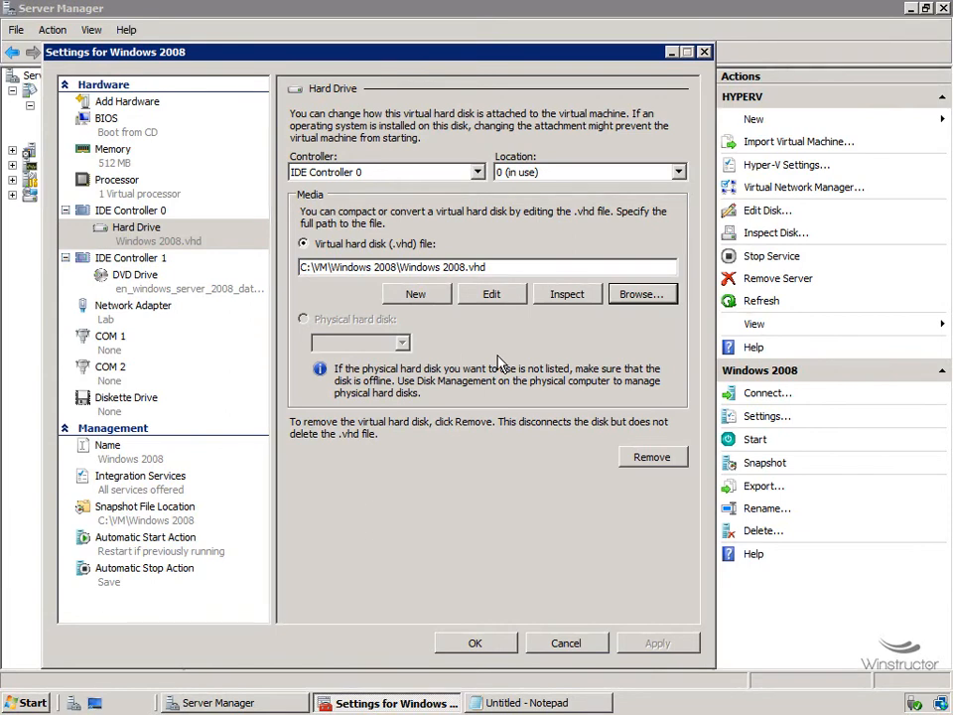
# - Add a second hard drive to IDE Controller 0
pyautogui.click(149, 212)
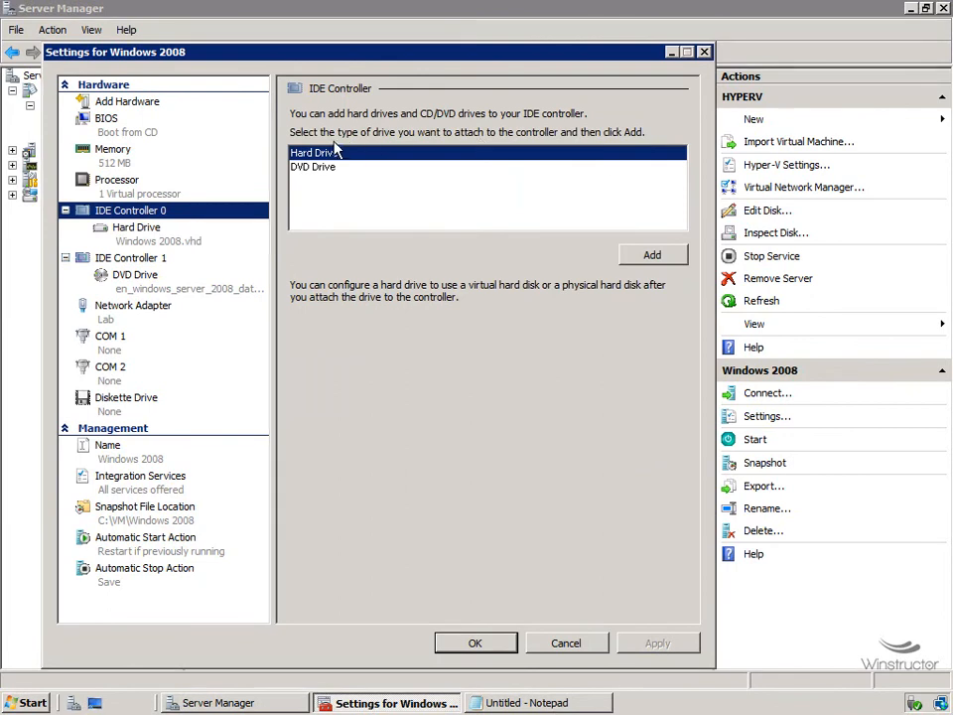
pyautogui.click(654, 256)
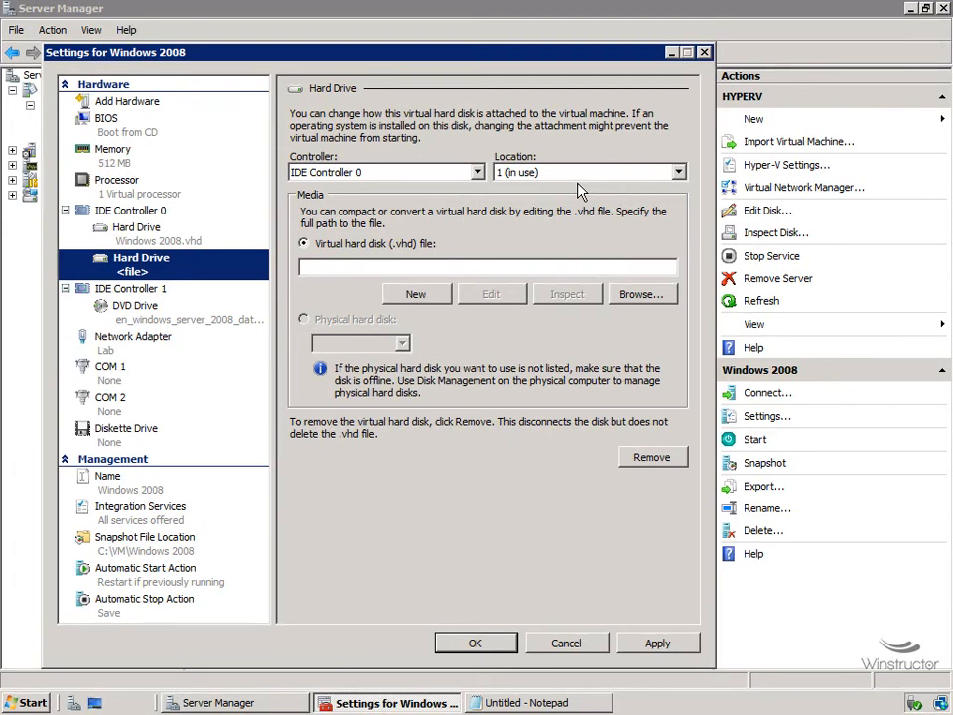
pyautogui.click(546, 269)
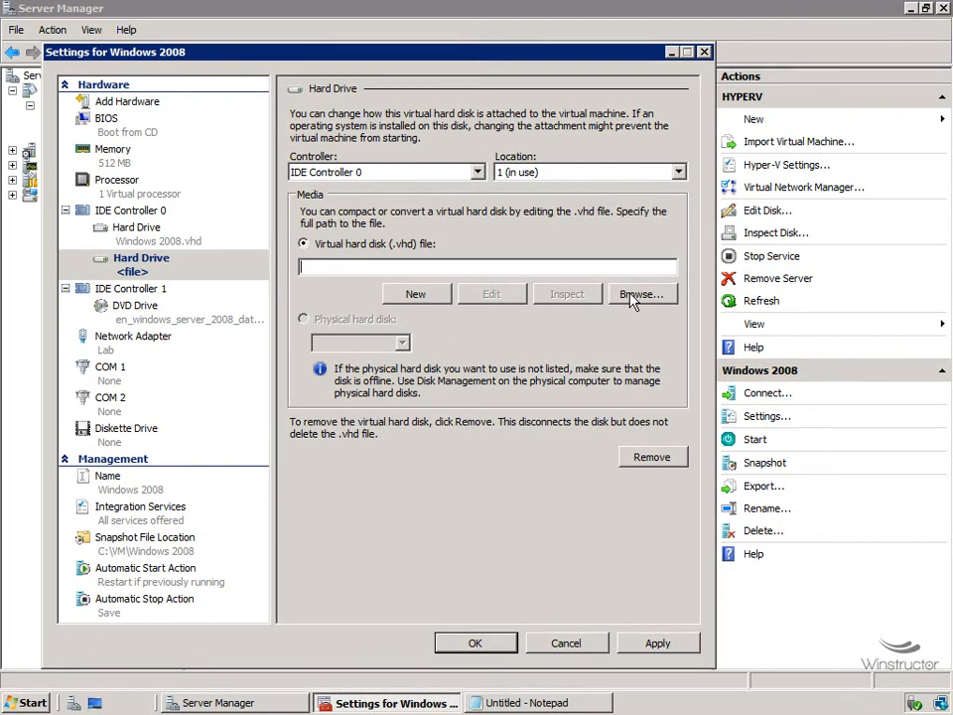
# - Start a new dynamically expanding virtual hard disk for the added drive and name it "2nd drive.vhd"
pyautogui.click(436, 300)
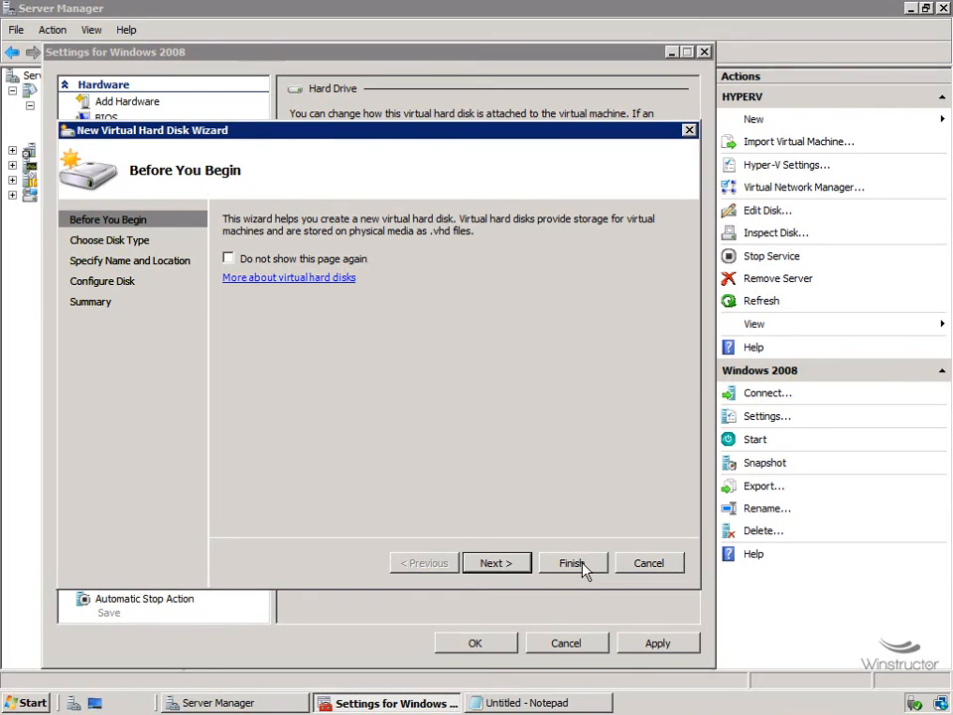
pyautogui.click(515, 566)
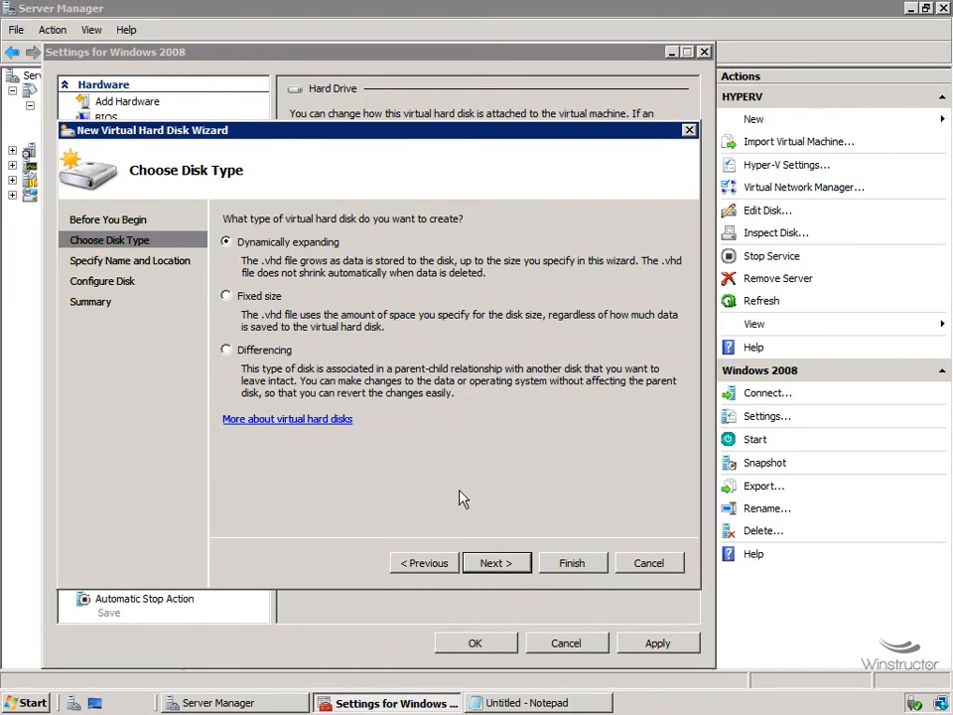
pyautogui.click(493, 563)
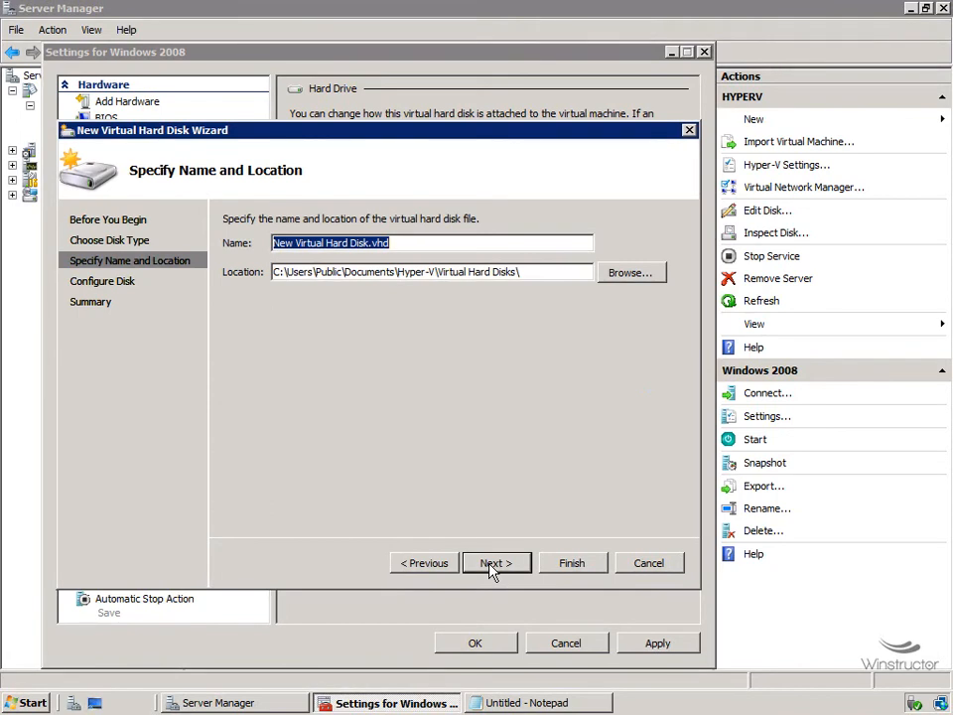
pyautogui.write('2nd d')
pyautogui.write('i')
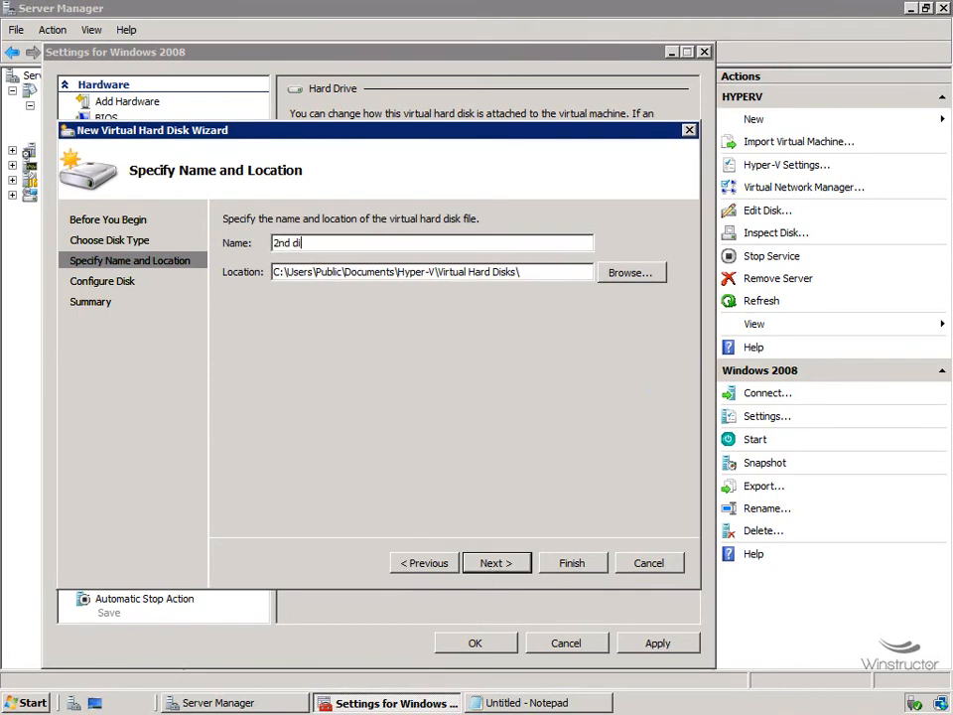
pyautogui.write('rive.vhd')
# - Set the new virtual hard disk's storage location to the C:\VM folder
pyautogui.click(633, 274)
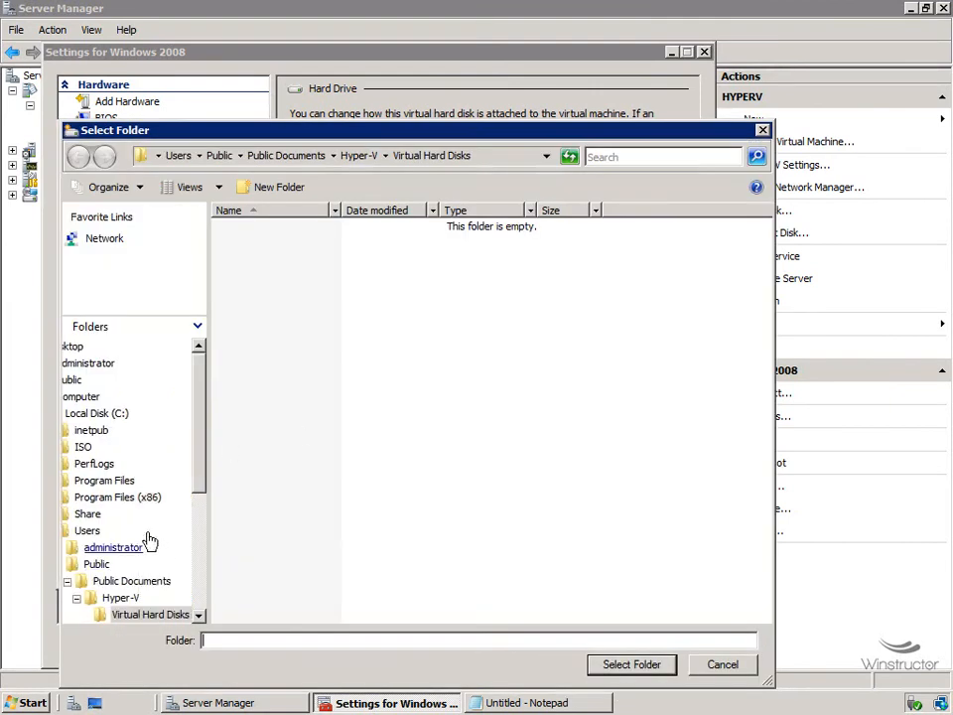
pyautogui.scroll(-5, 194, 566)
pyautogui.click(74, 497)
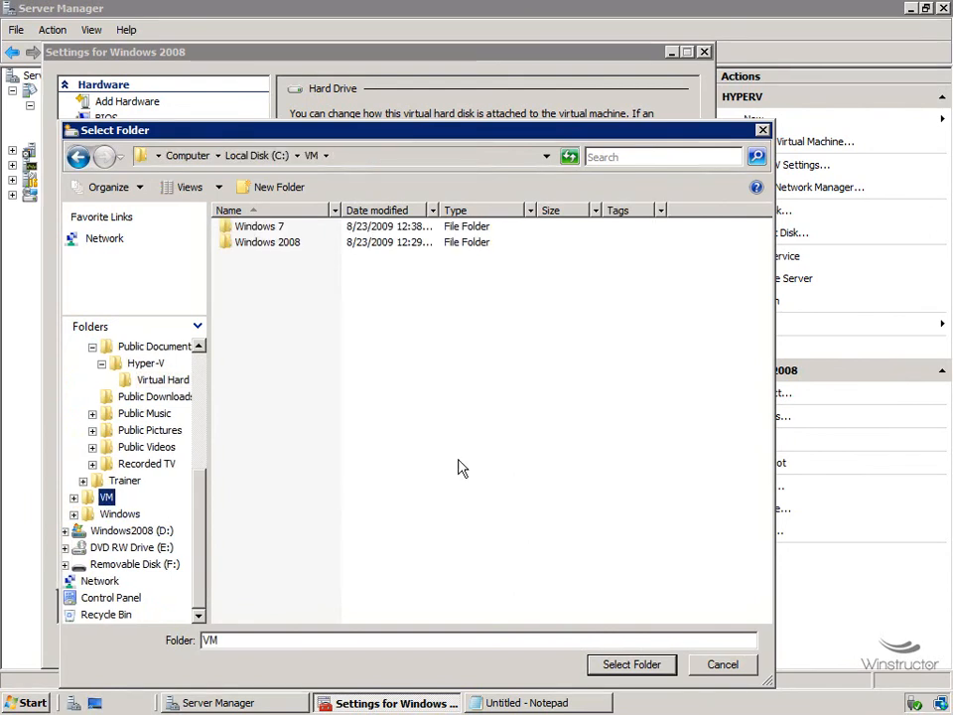
pyautogui.click(636, 664)
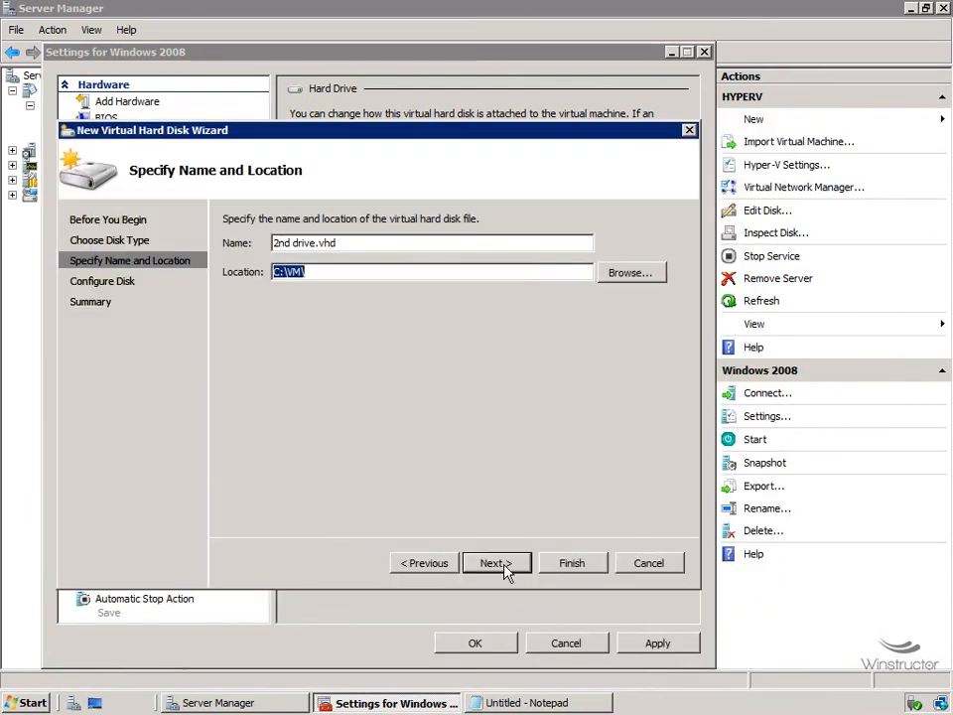
# - Create the disk as a new blank virtual hard disk of 127 GB
pyautogui.click(504, 563)
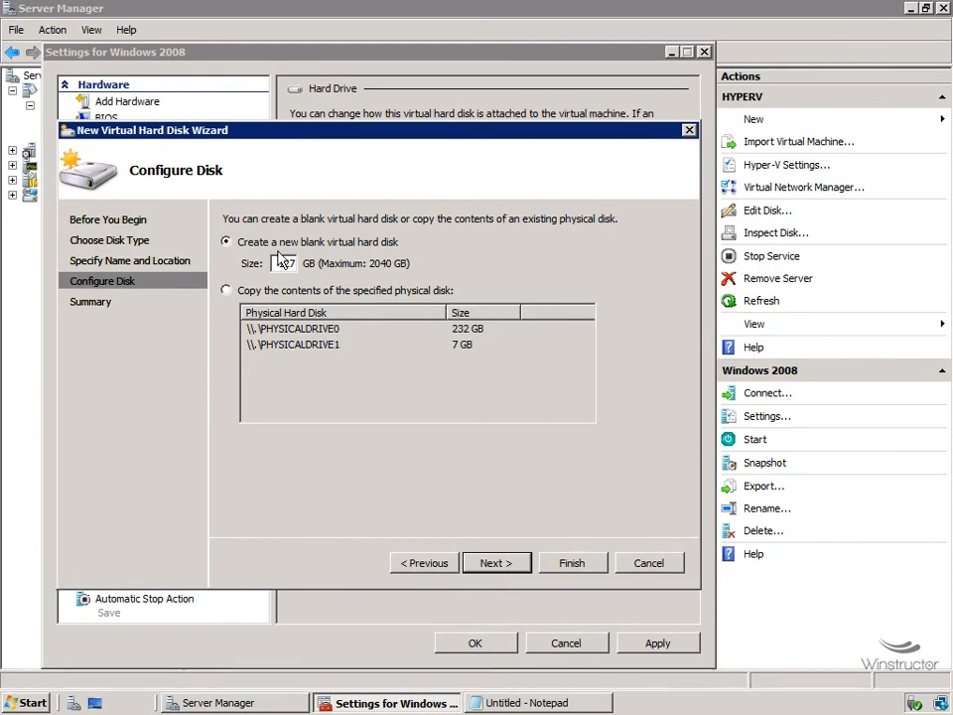
pyautogui.click(496, 563)
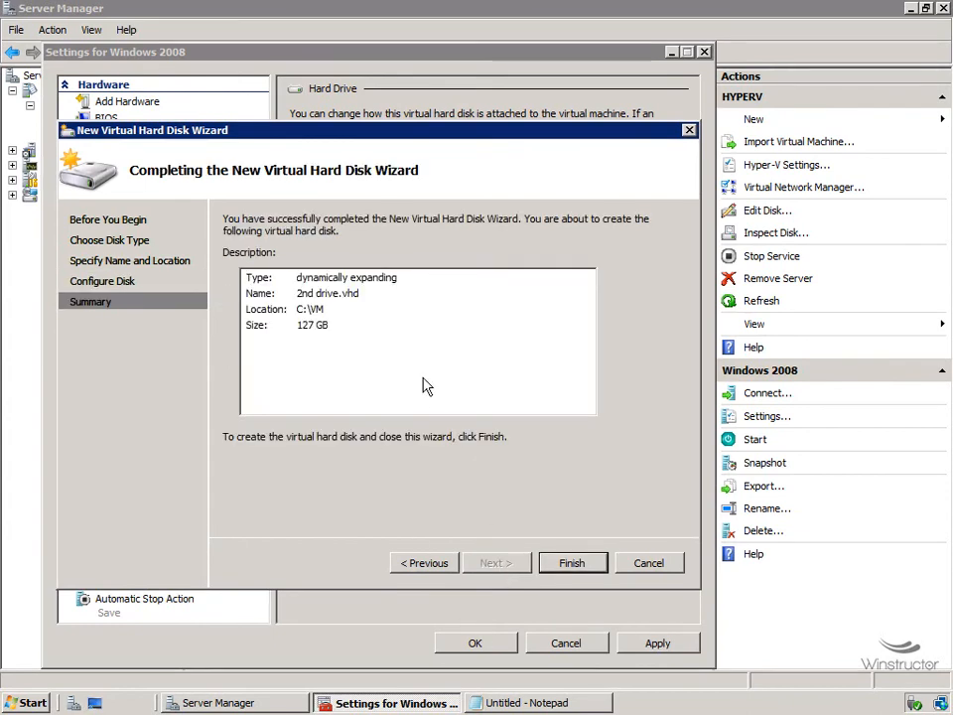
pyautogui.click(571, 564)
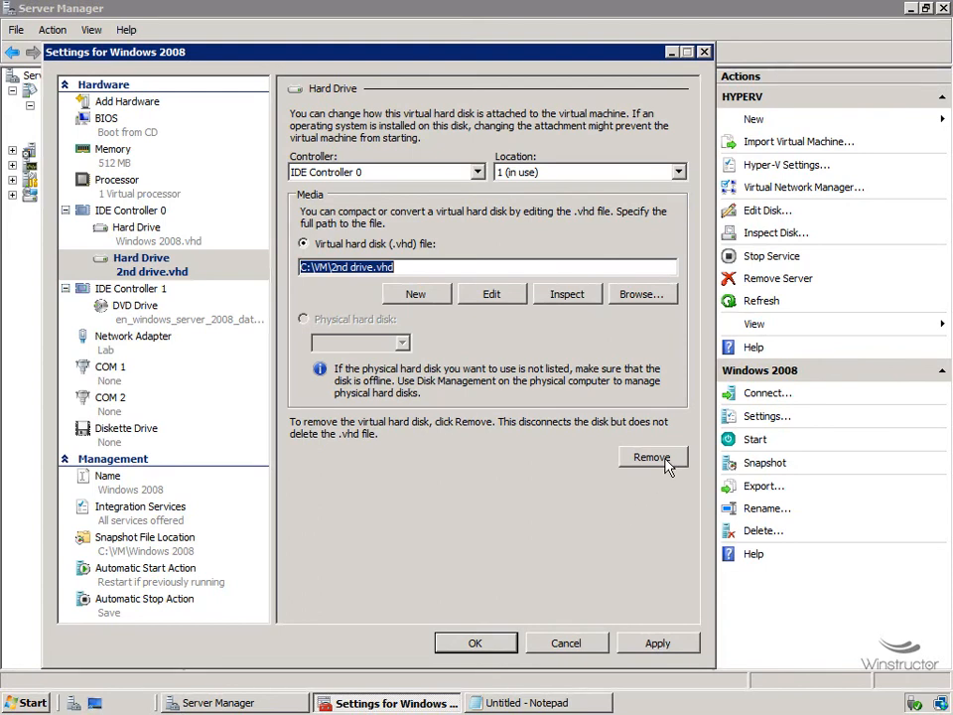
# - Review the drive types for IDE Controller 1, the DVD drive's media options and the network adapter's configuration
pyautogui.click(147, 291)
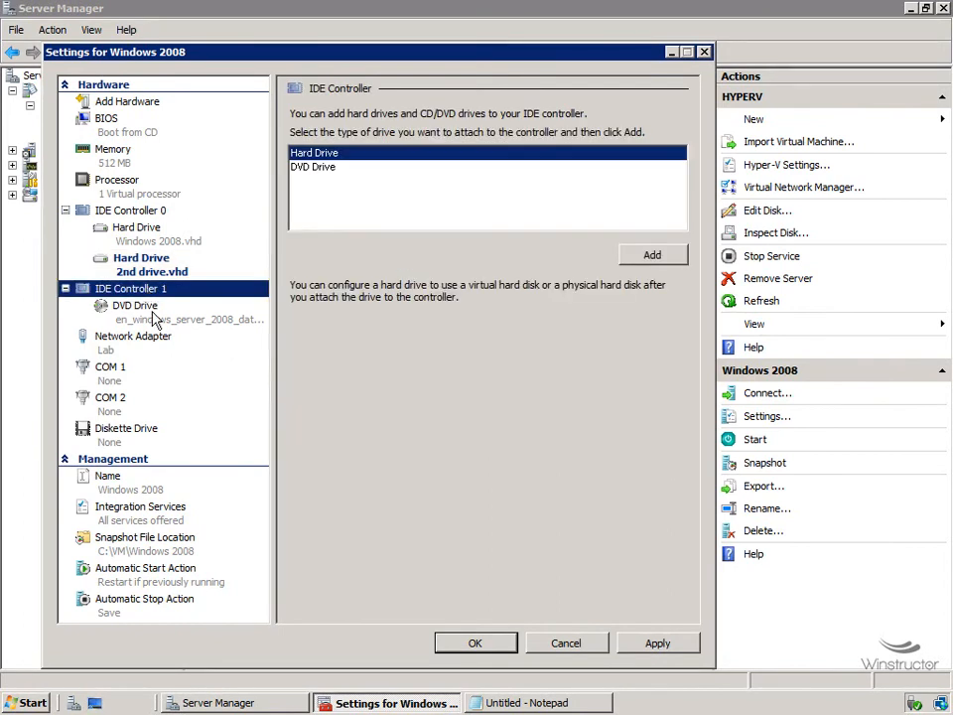
pyautogui.click(149, 312)
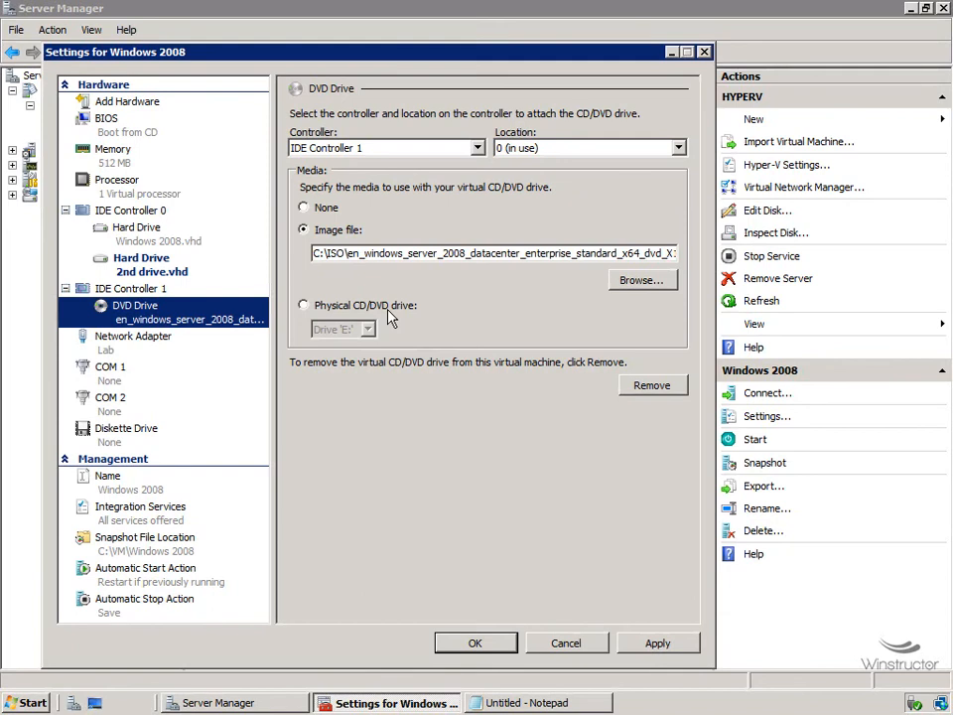
pyautogui.click(127, 343)
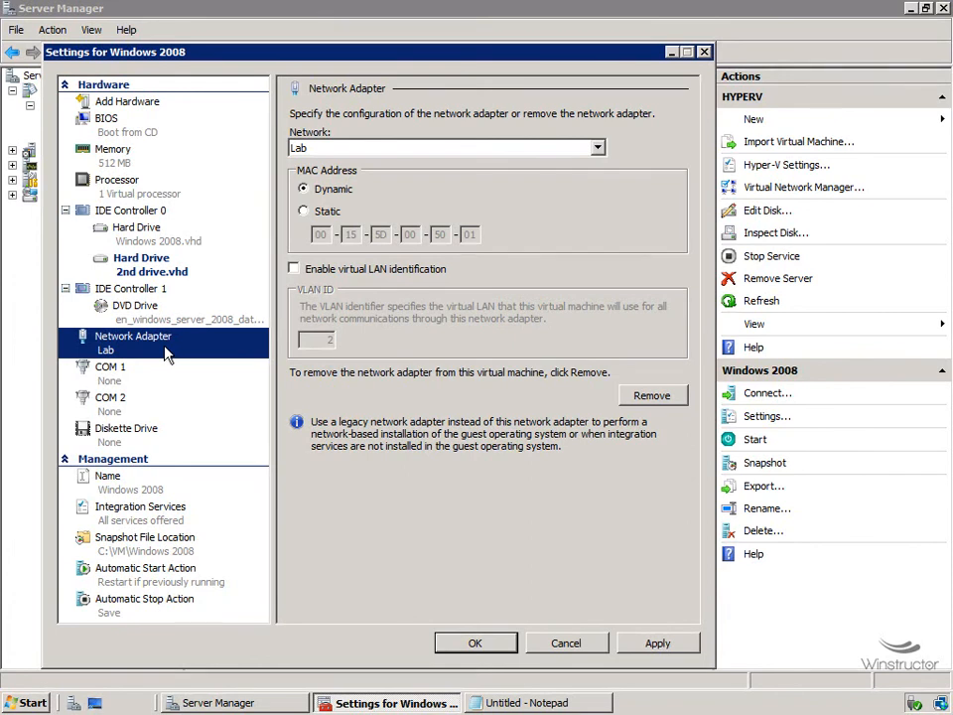
# - Add a legacy network adapter to the virtual machine and connect it to the Lab network
pyautogui.click(137, 106)
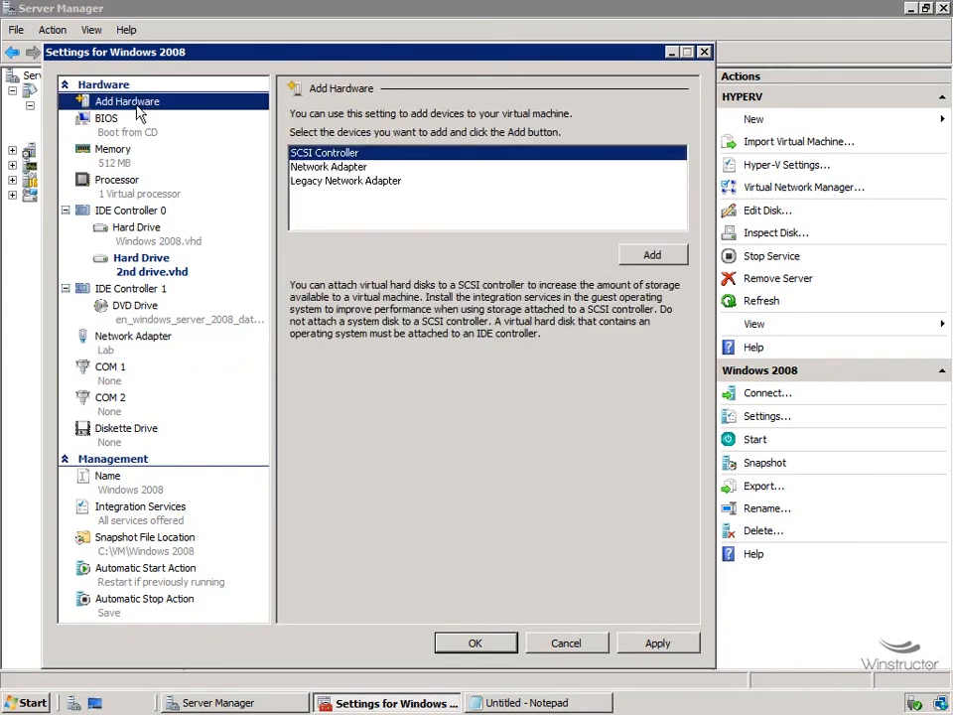
pyautogui.click(411, 185)
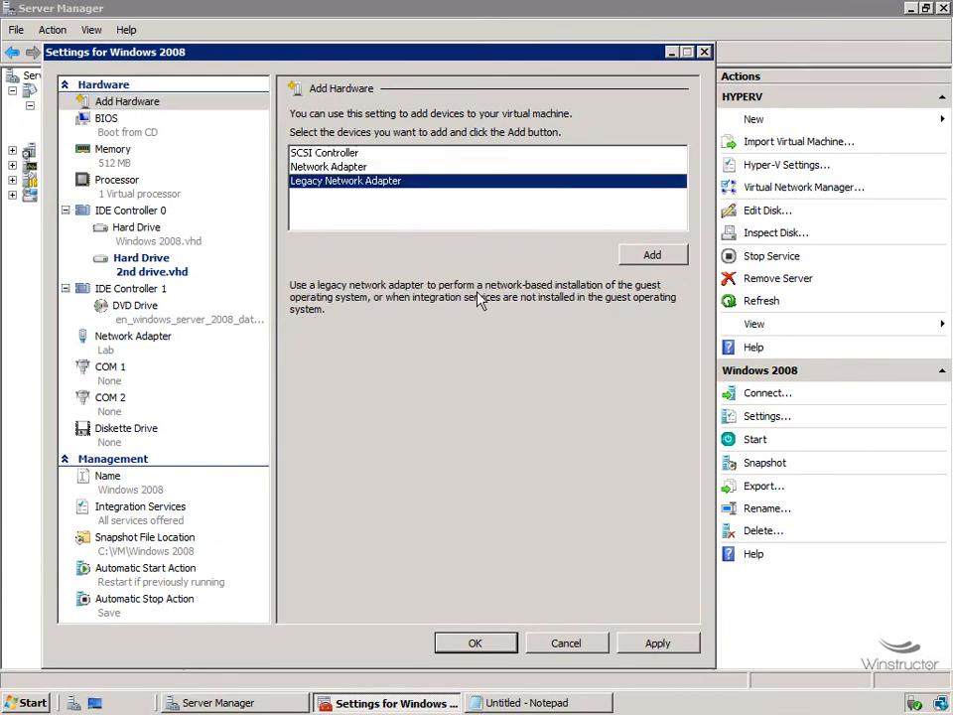
pyautogui.click(650, 255)
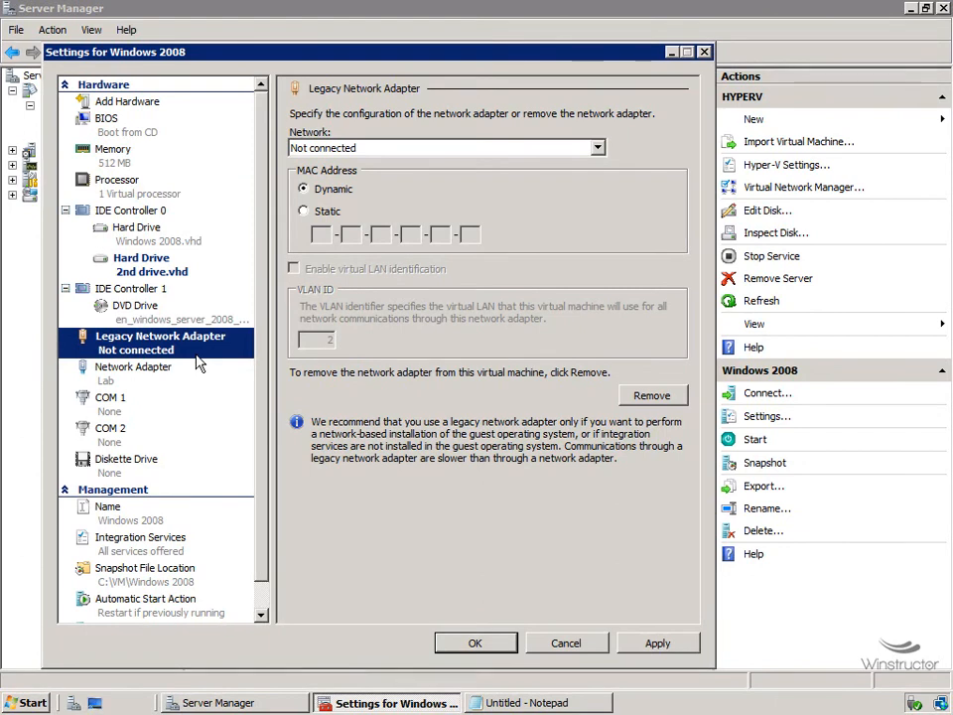
pyautogui.click(513, 149)
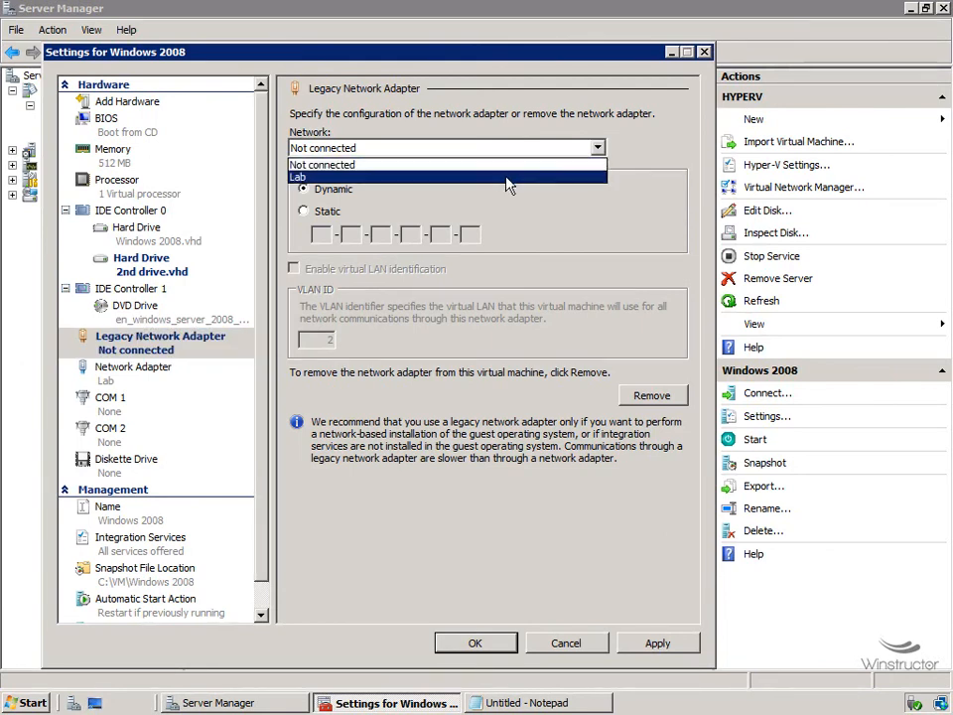
pyautogui.click(505, 176)
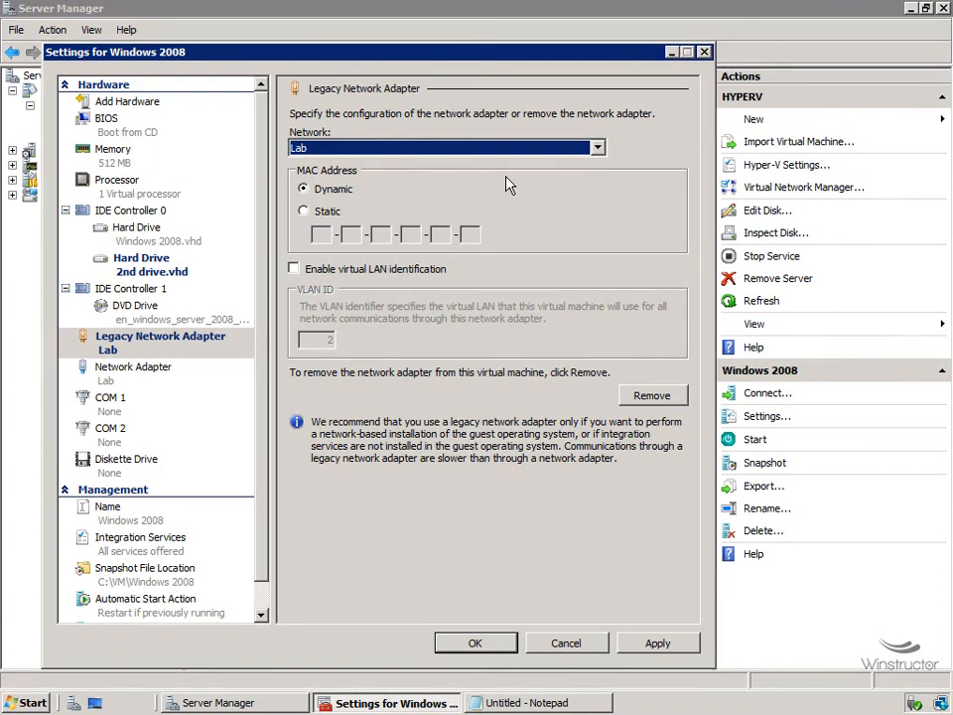
# - Review the settings of the standard network adapter, the COM 1 port and the diskette drive
pyautogui.click(154, 373)
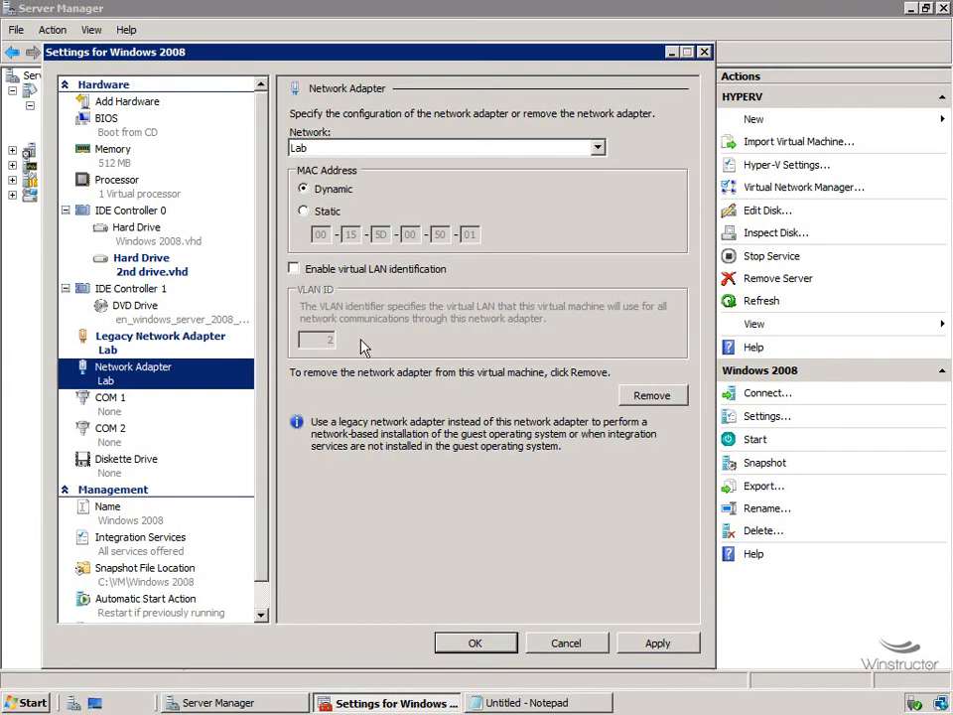
pyautogui.click(187, 407)
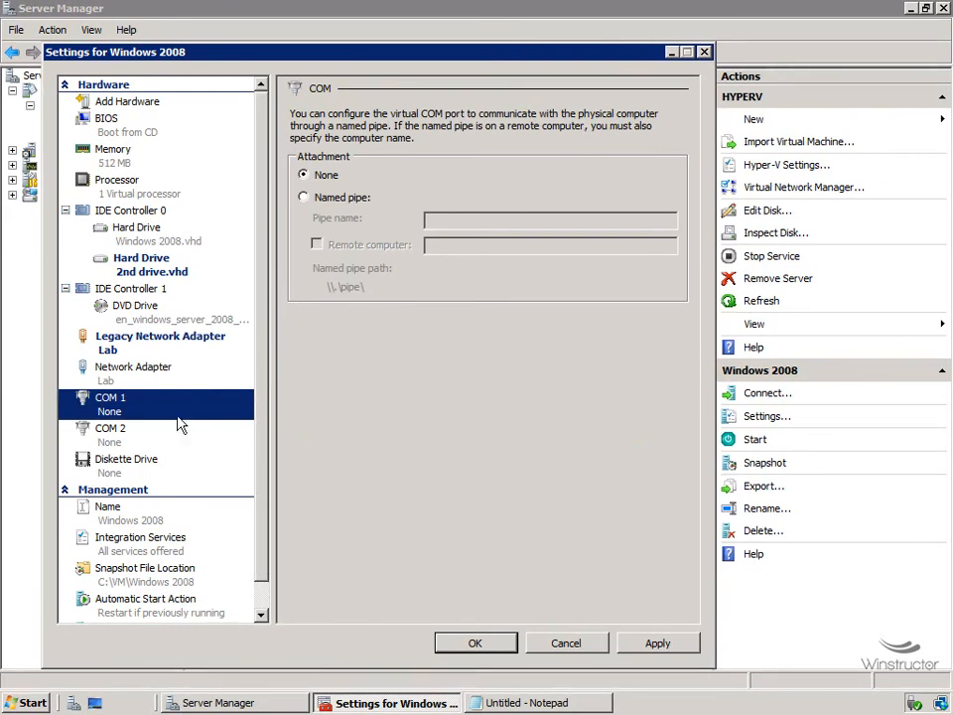
pyautogui.click(161, 465)
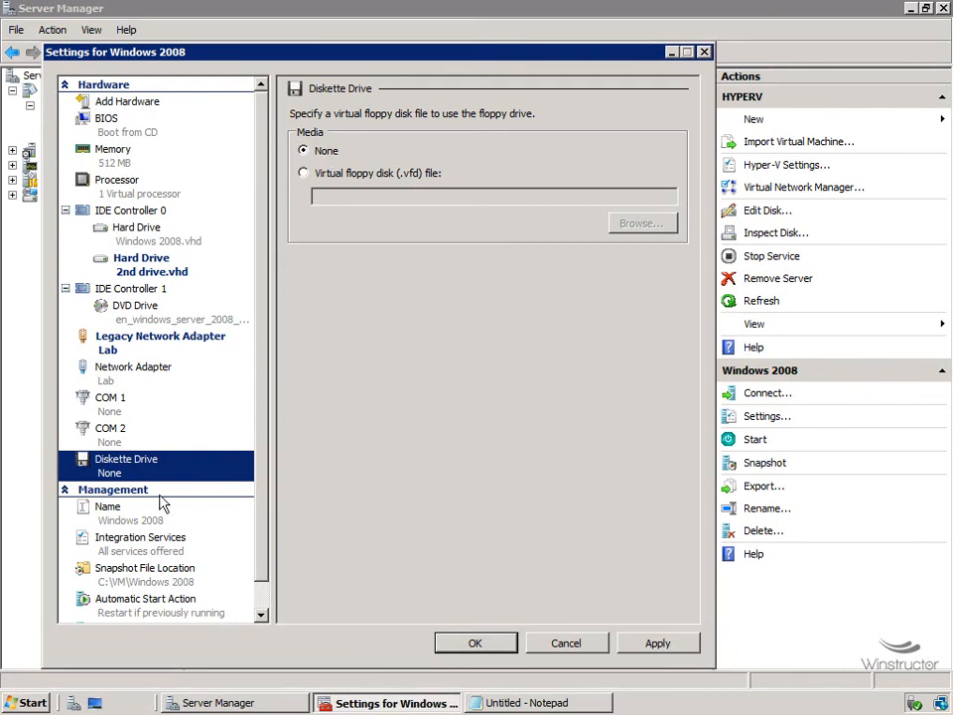
pyautogui.scroll(-1, 257, 537)
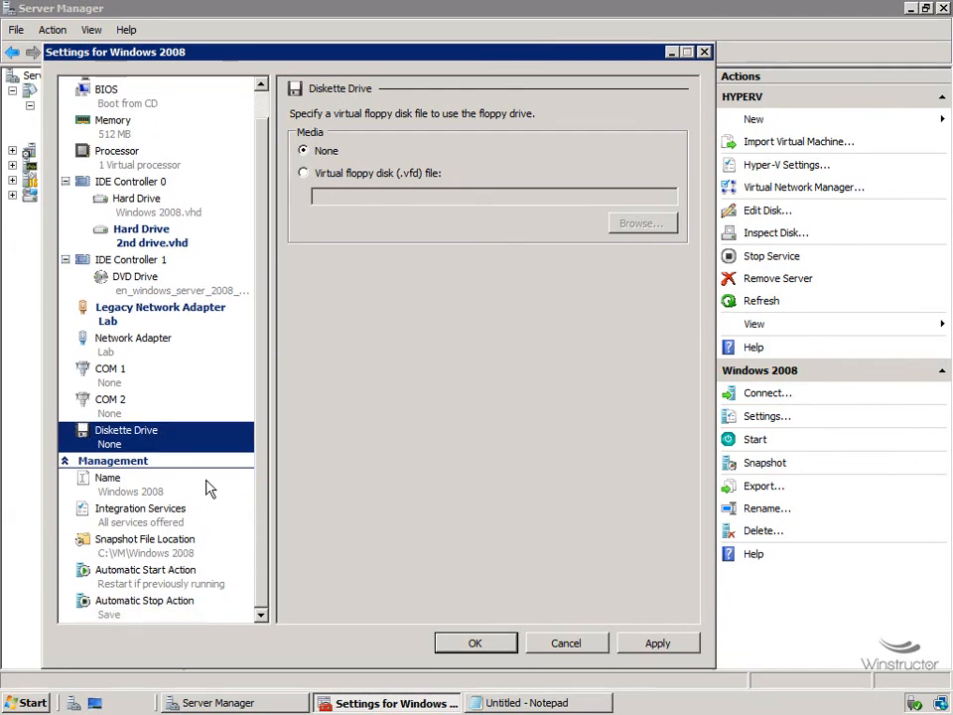
# - Review the virtual machine's name, integration services, snapshot location and automatic start and stop actions, and save its settings
pyautogui.click(208, 488)
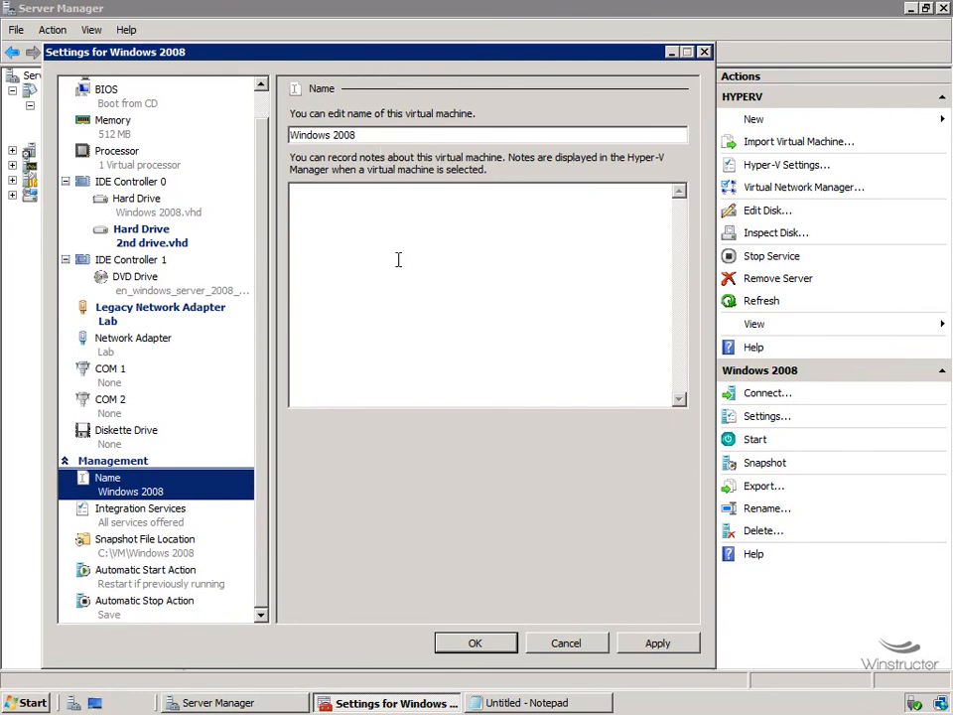
pyautogui.click(397, 216)
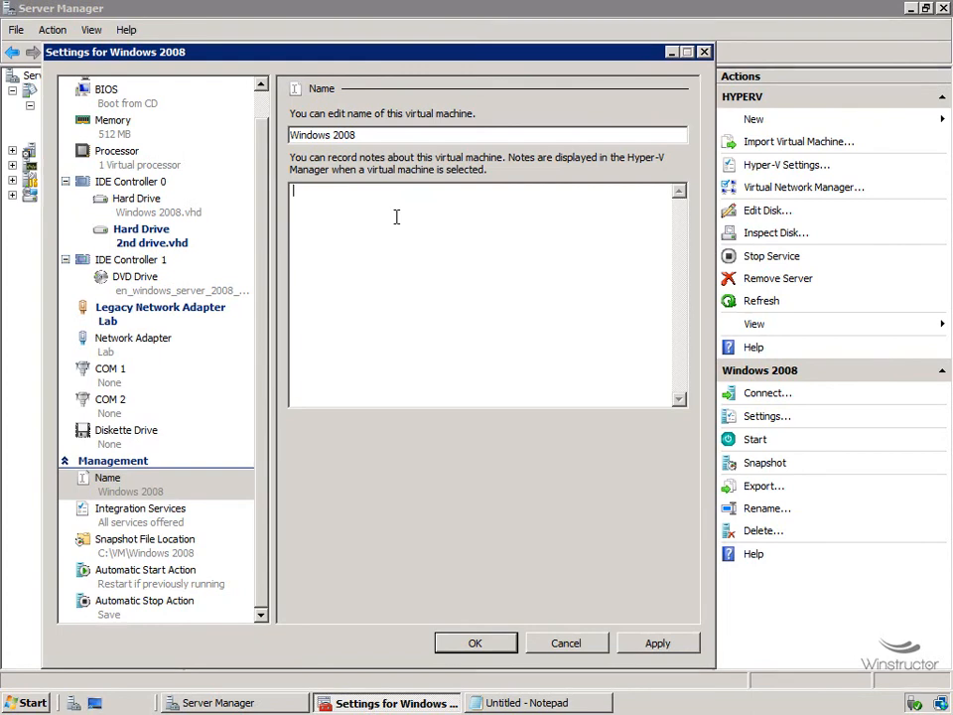
pyautogui.click(177, 524)
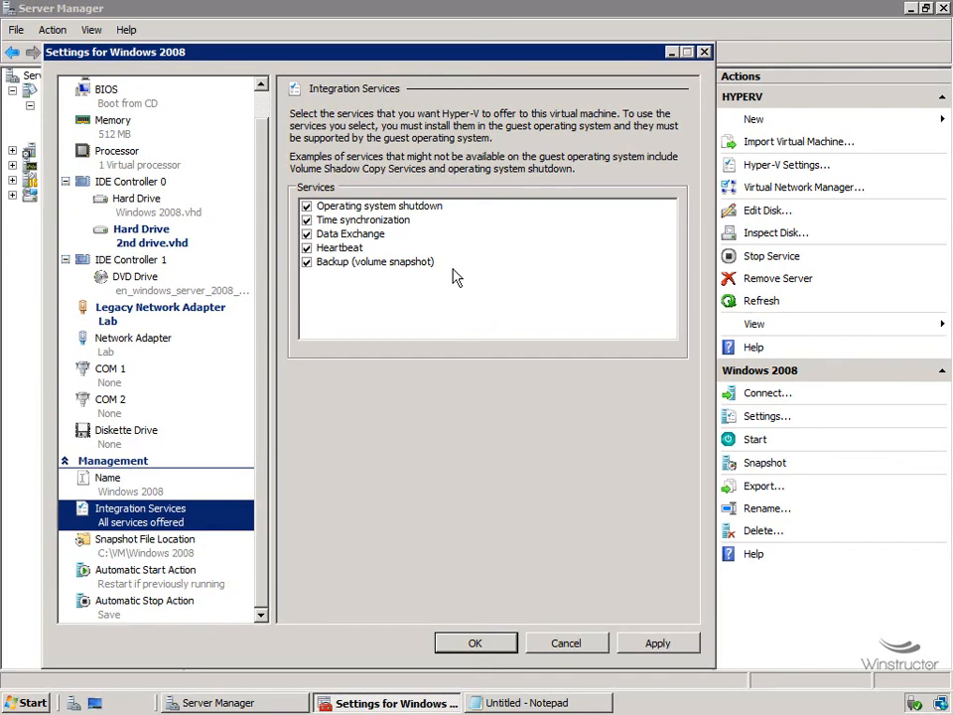
pyautogui.click(185, 547)
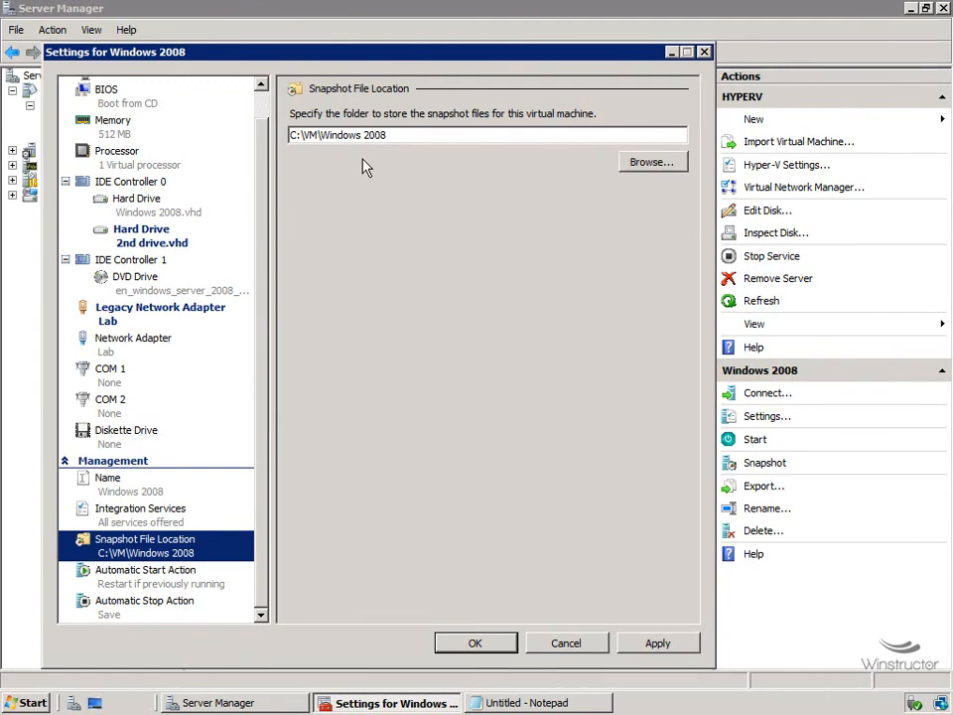
pyautogui.click(189, 592)
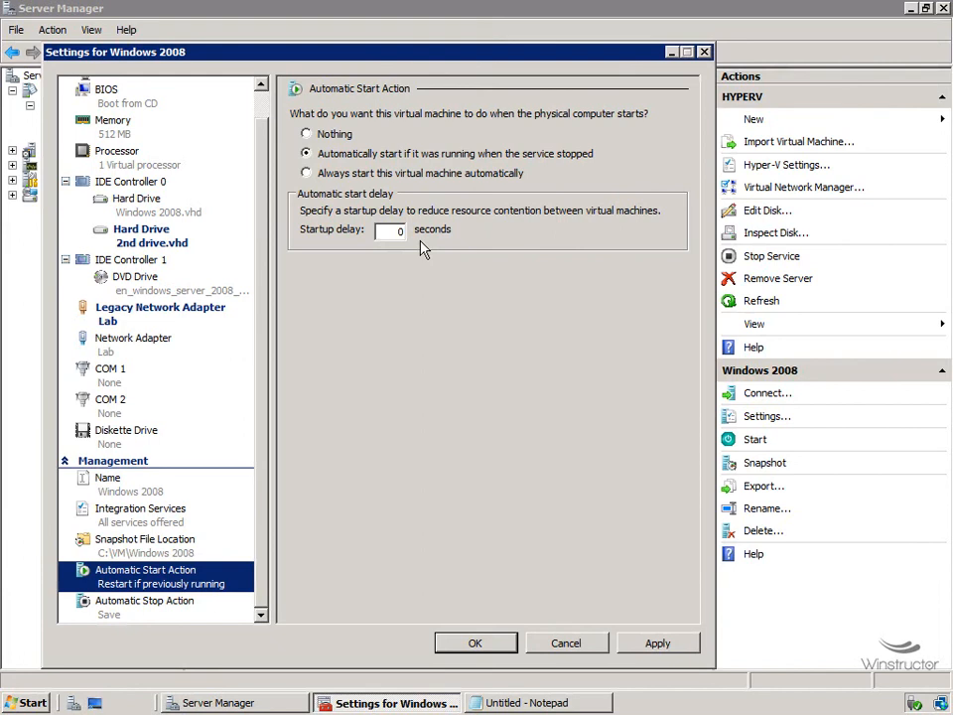
pyautogui.click(187, 608)
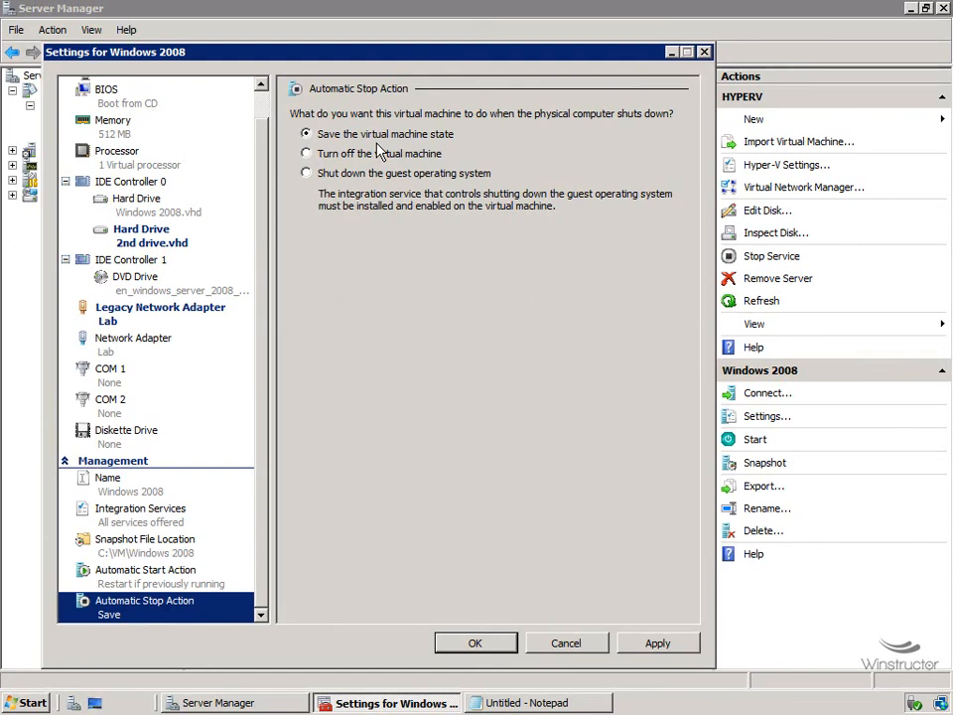
pyautogui.click(477, 642)
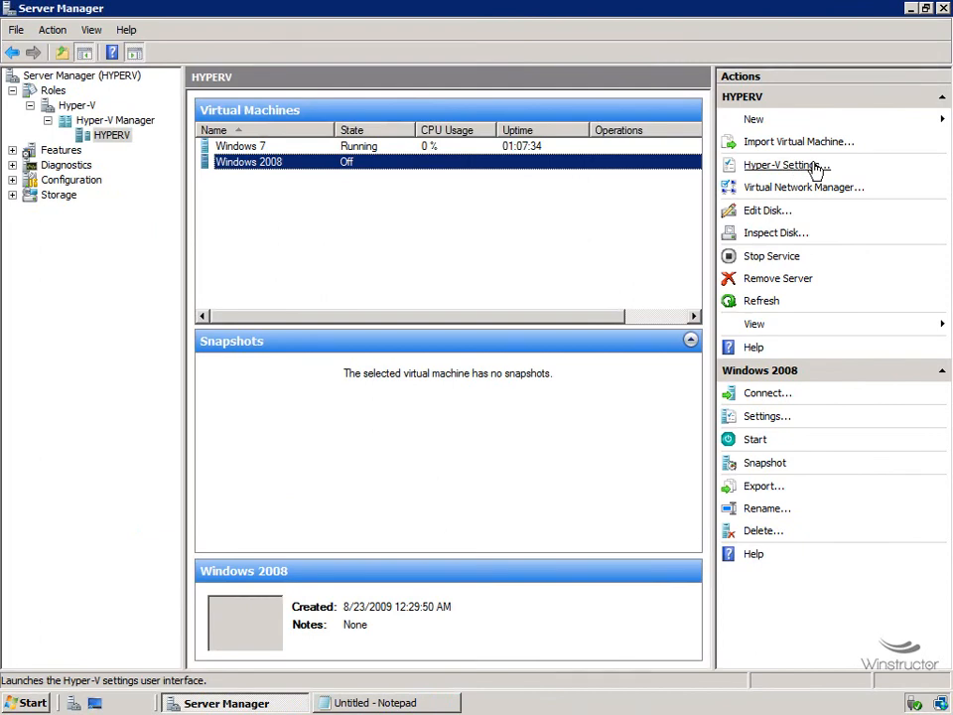
# - Review the default storage folders in the Hyper-V settings and set Windows key combinations to use on the physical computer
pyautogui.click(812, 166)
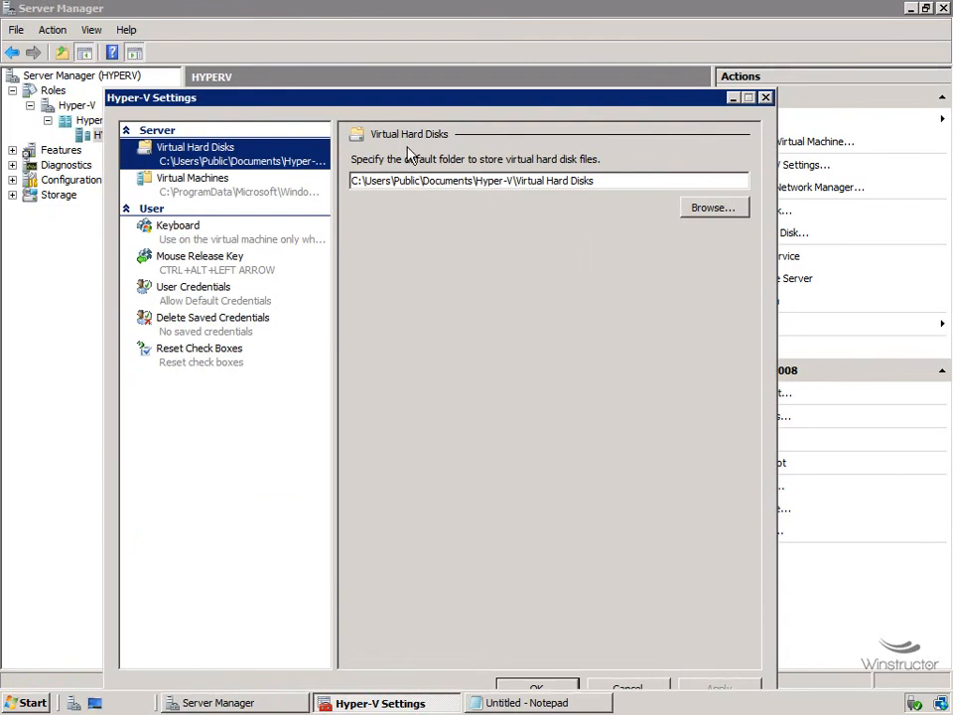
pyautogui.click(318, 189)
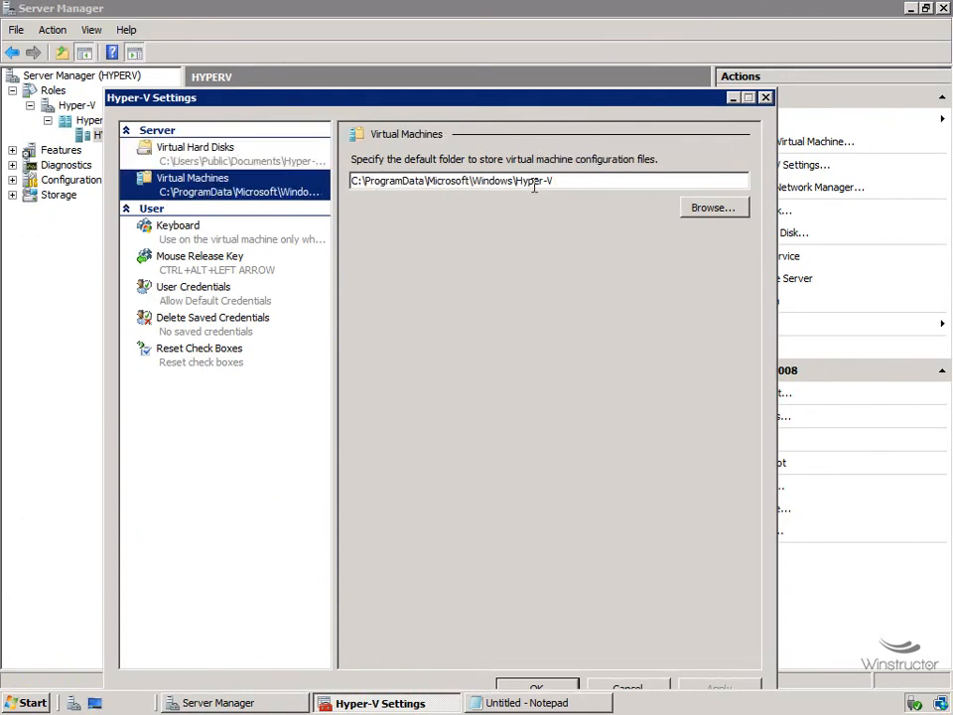
pyautogui.click(249, 244)
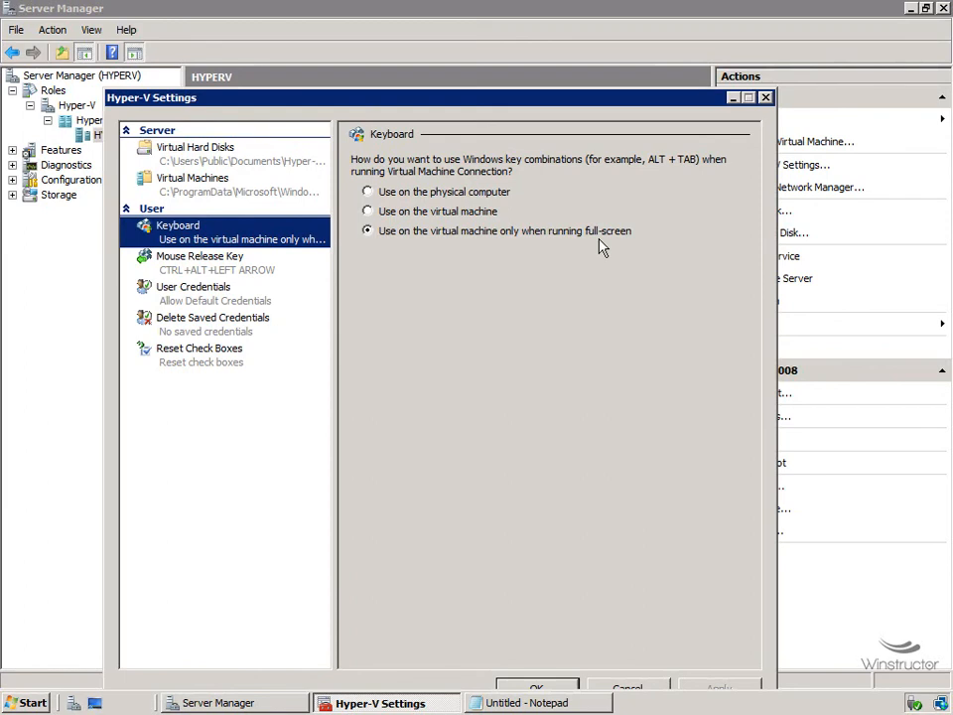
pyautogui.click(486, 194)
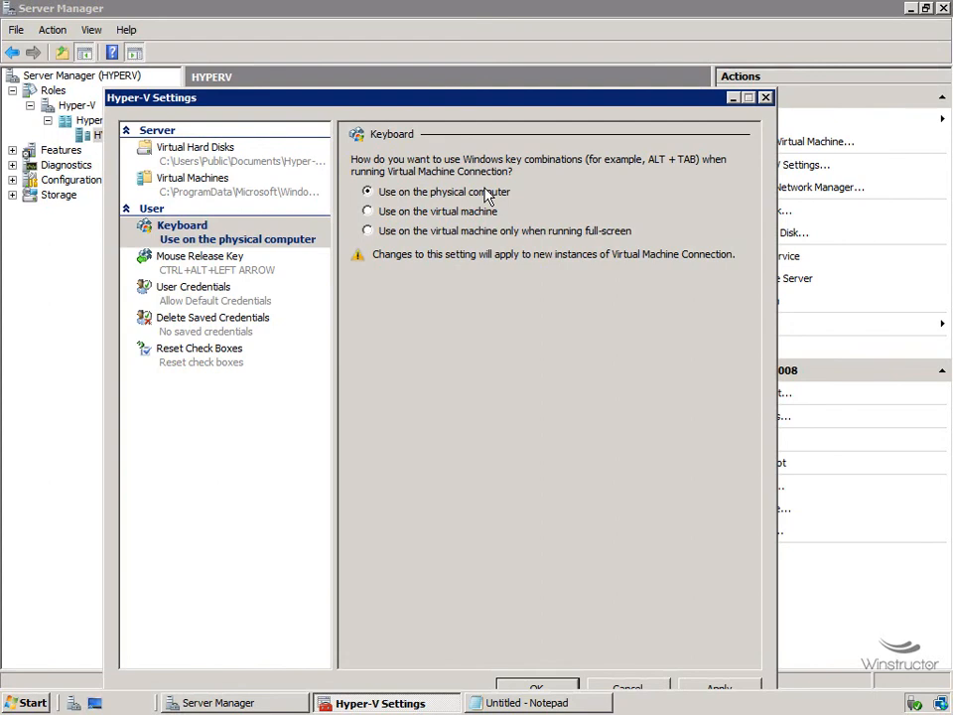
# - Review the available mouse release key combinations and choose CTRL+ALT+LEFT ARROW
pyautogui.click(253, 275)
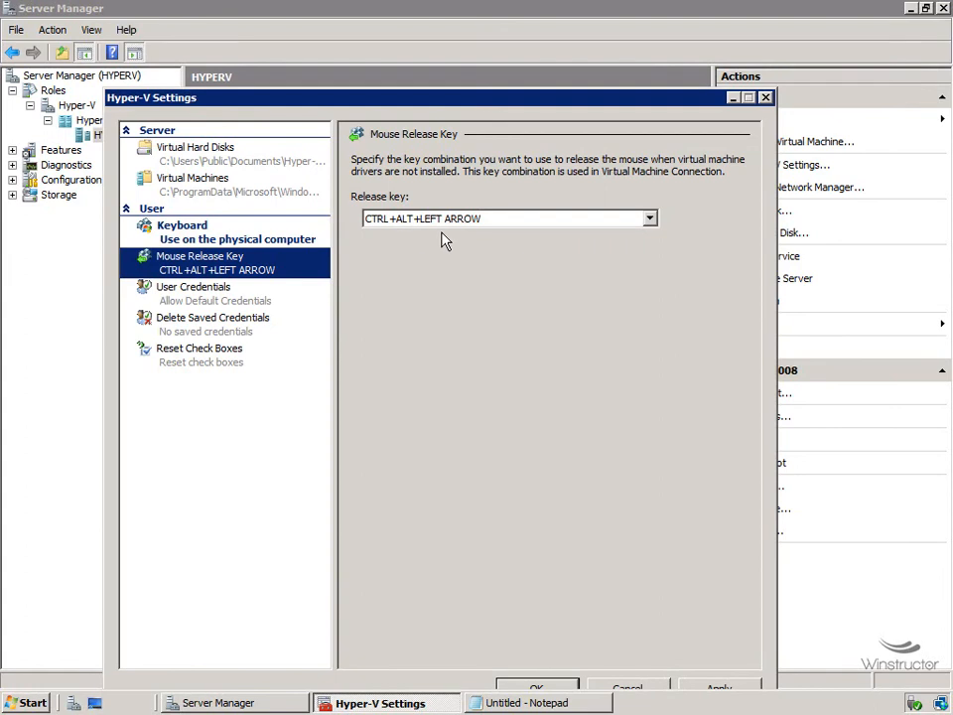
pyautogui.click(562, 222)
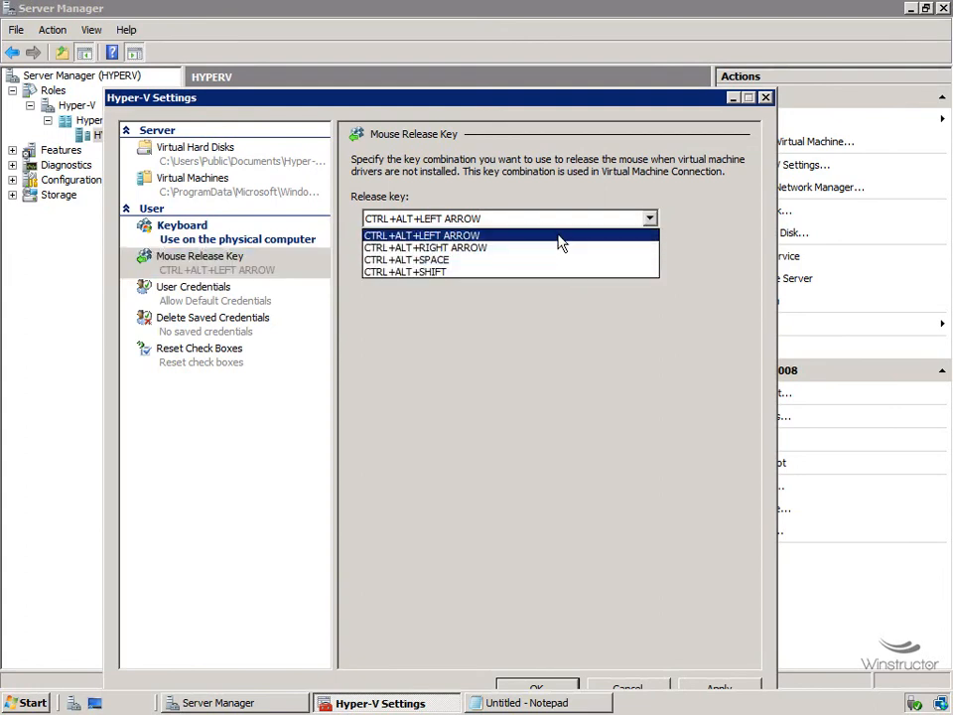
pyautogui.click(559, 238)
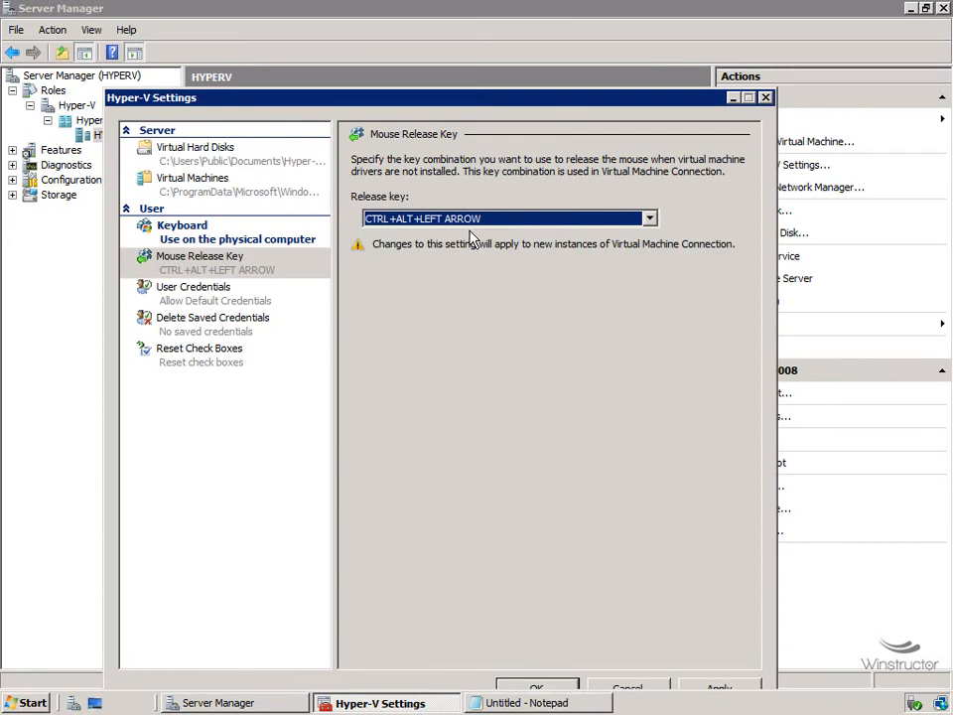
# - Review the user credentials and saved credentials settings, and reset the check boxes that hide Hyper-V messages and wizard pages
pyautogui.click(271, 304)
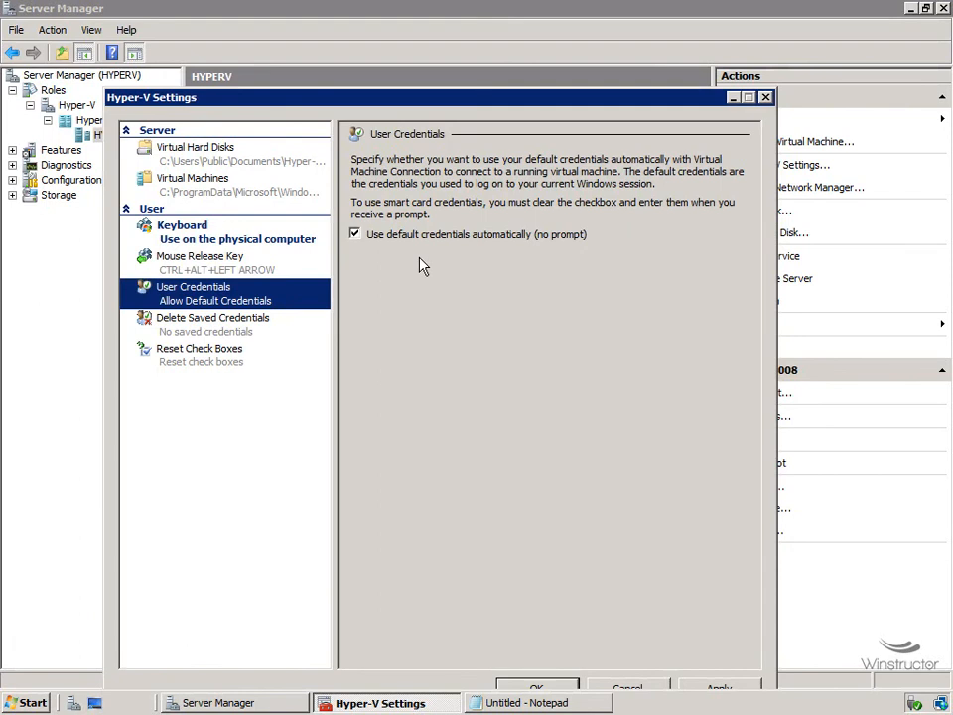
pyautogui.click(261, 329)
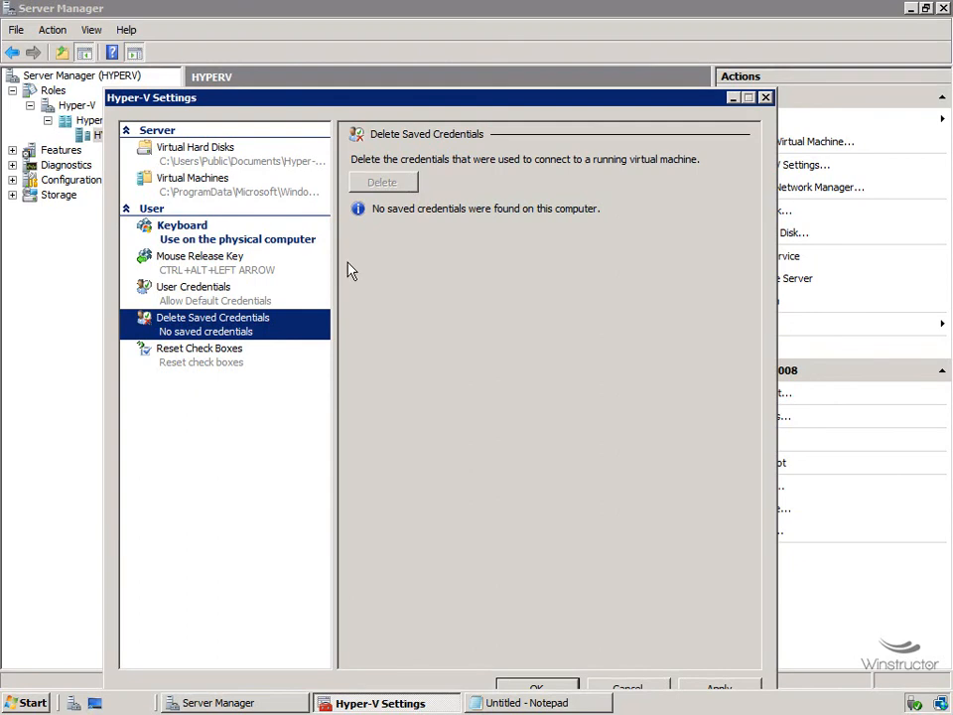
pyautogui.click(243, 362)
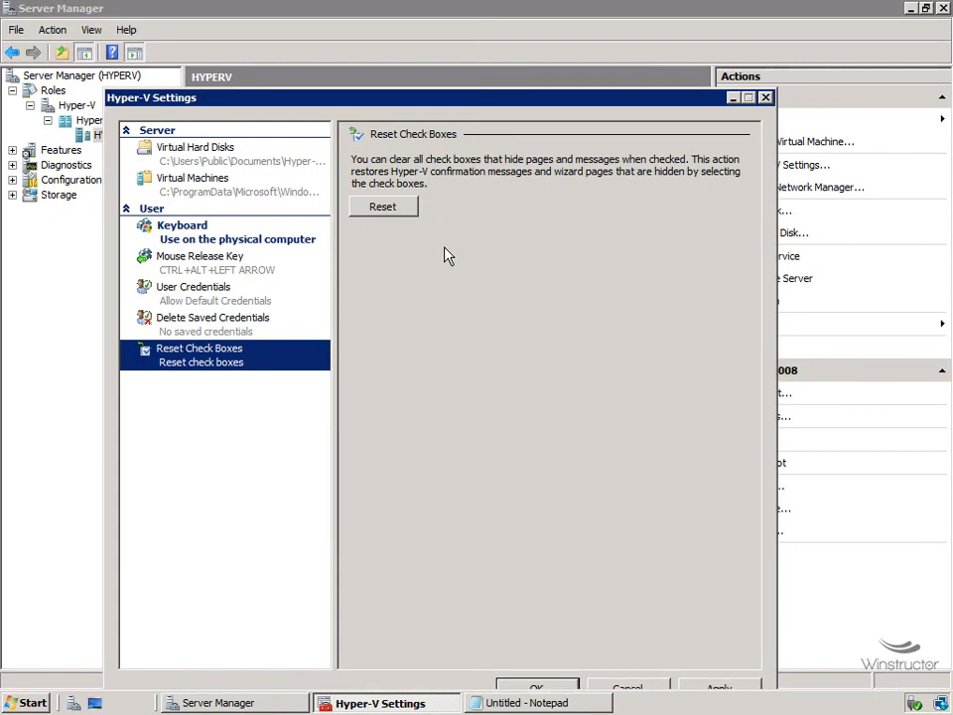
pyautogui.click(409, 208)
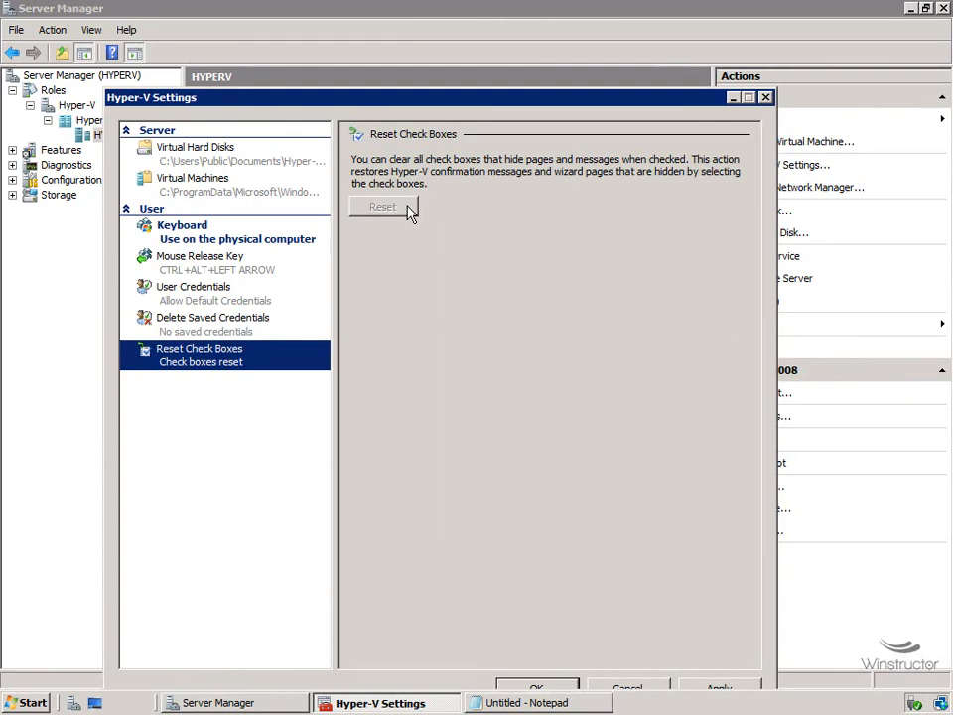